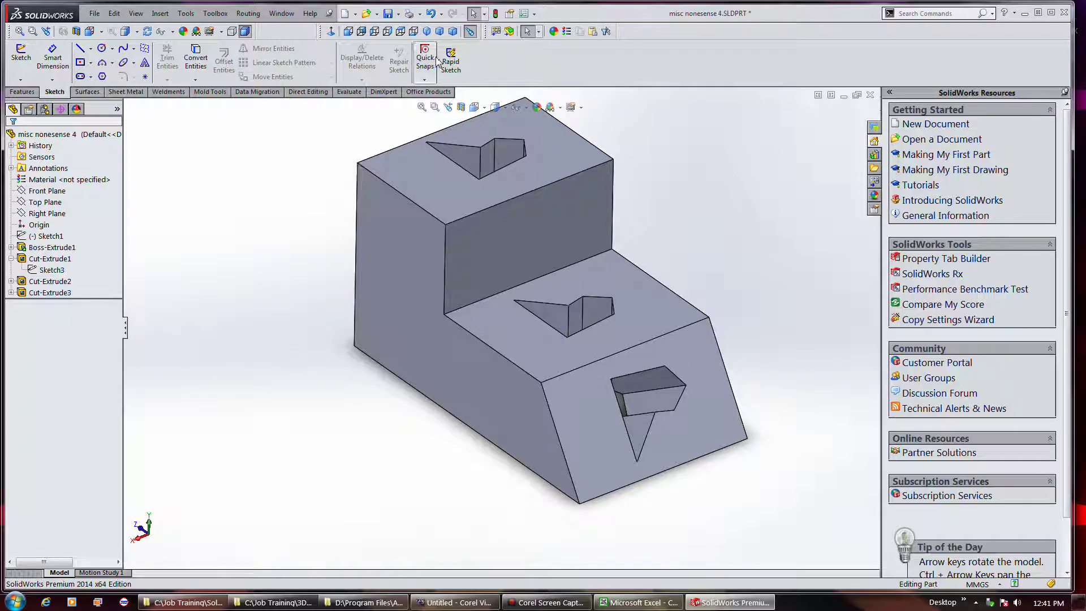
Step: Turn on Rapid Sketch and draw a small circle on the upper block's left face
click(448, 61)
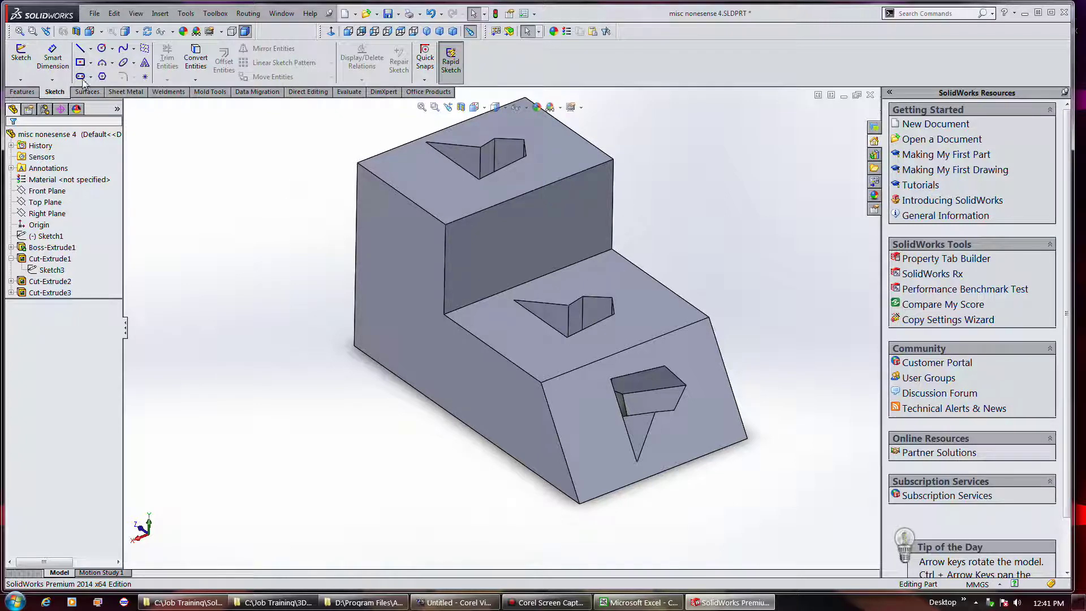
click(102, 49)
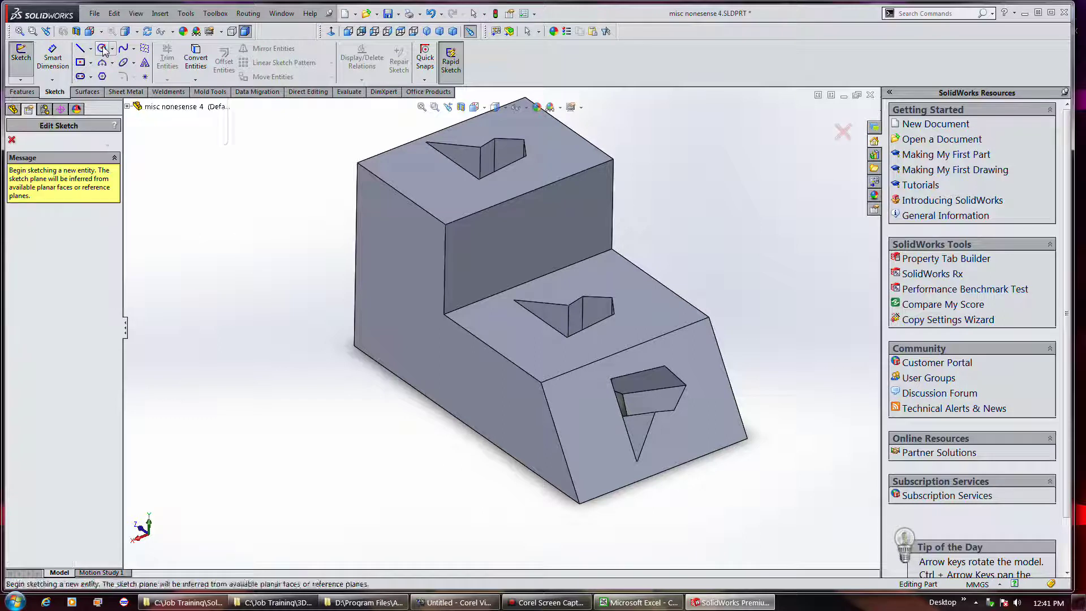
click(397, 246)
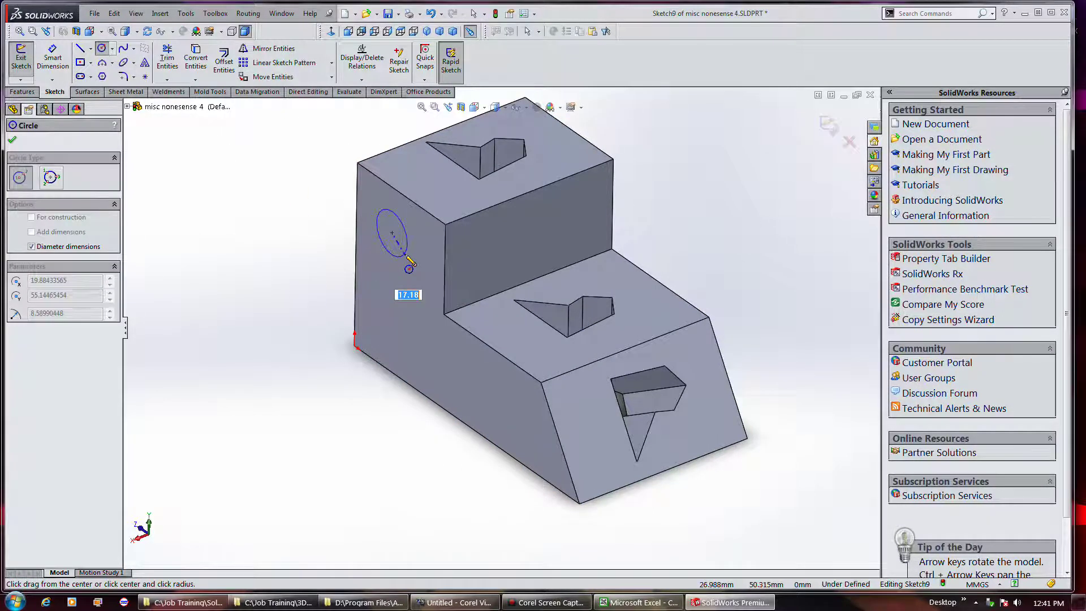
click(404, 242)
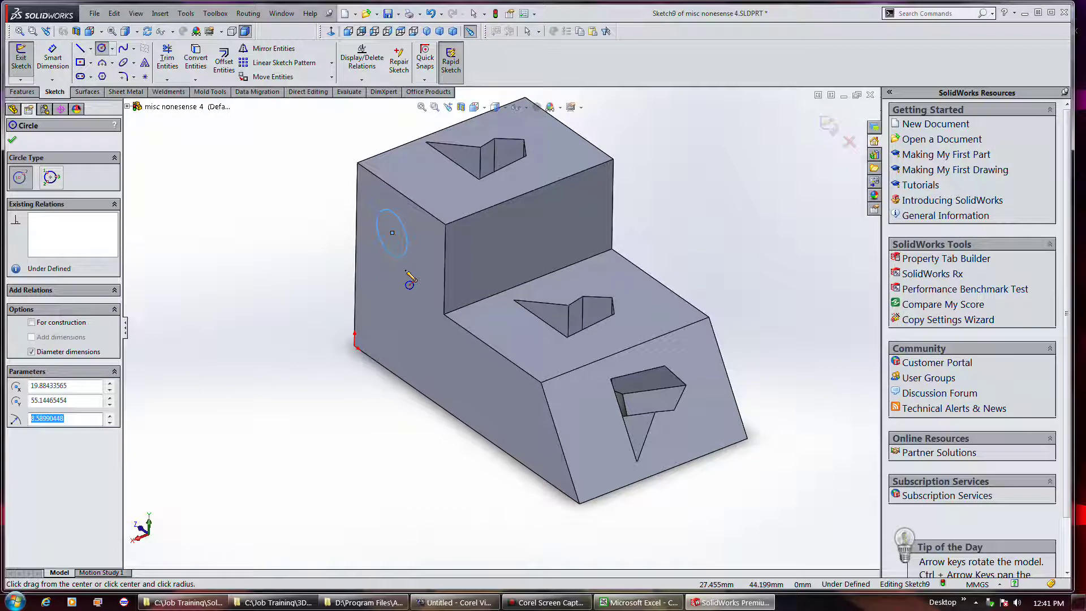
Step: Draw a connected line chain from the circle's bottom down toward the bottom edge
click(80, 49)
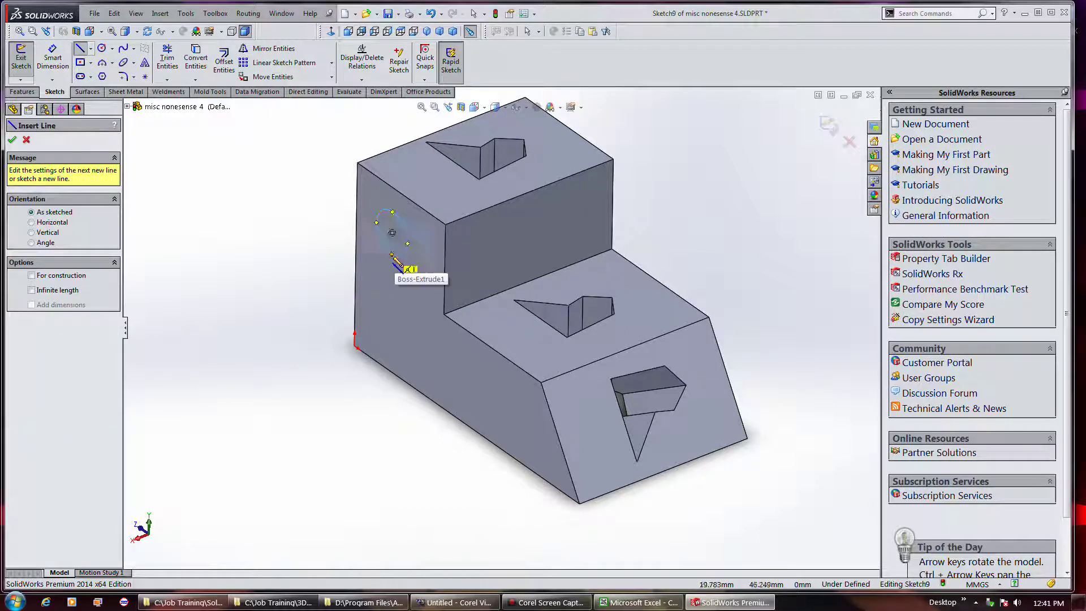
click(391, 256)
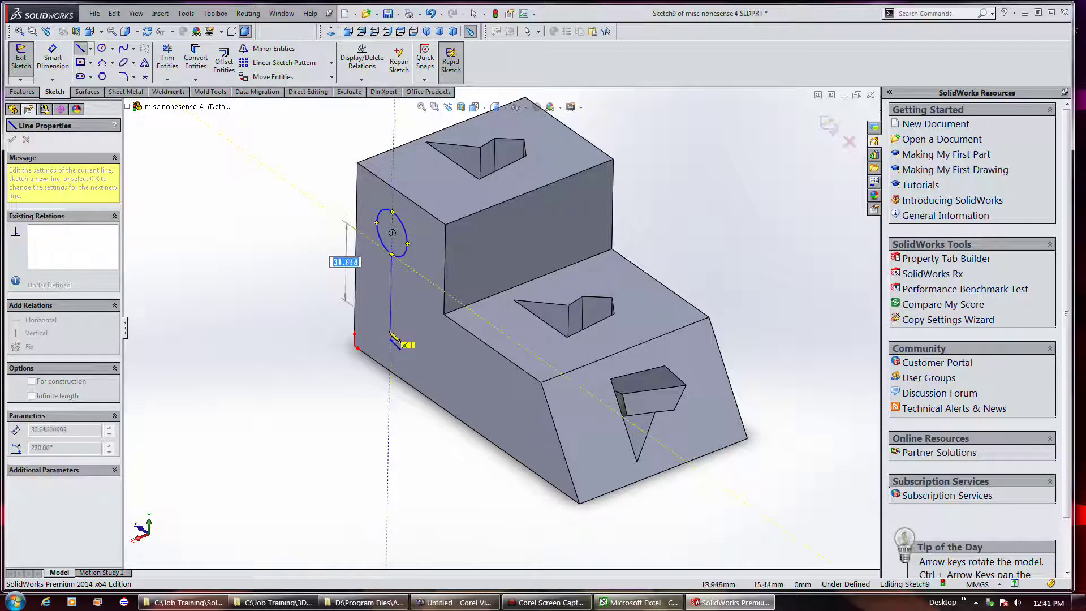
click(390, 333)
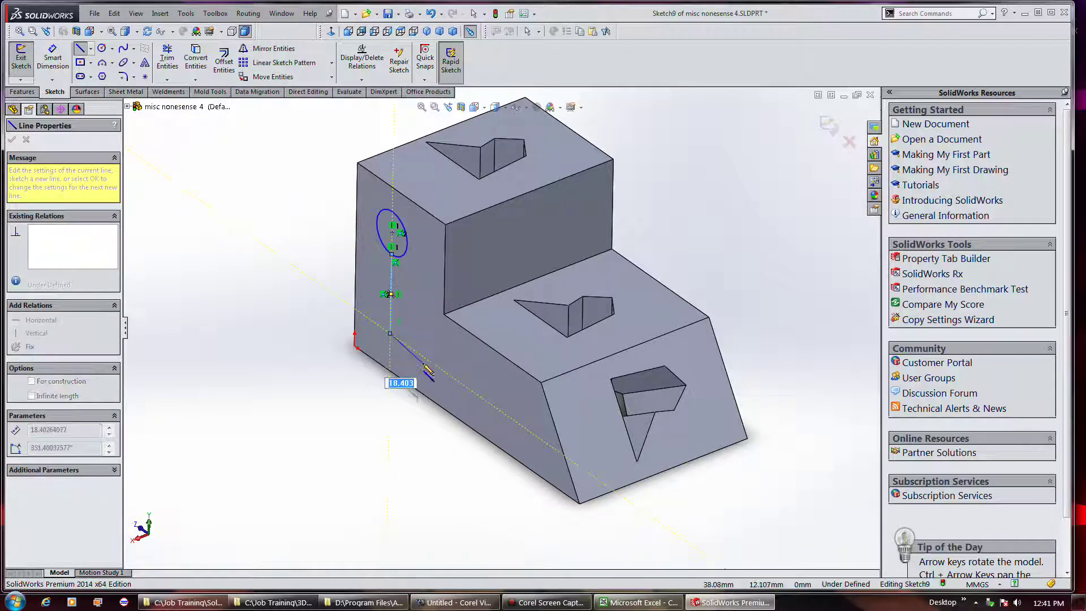
click(424, 357)
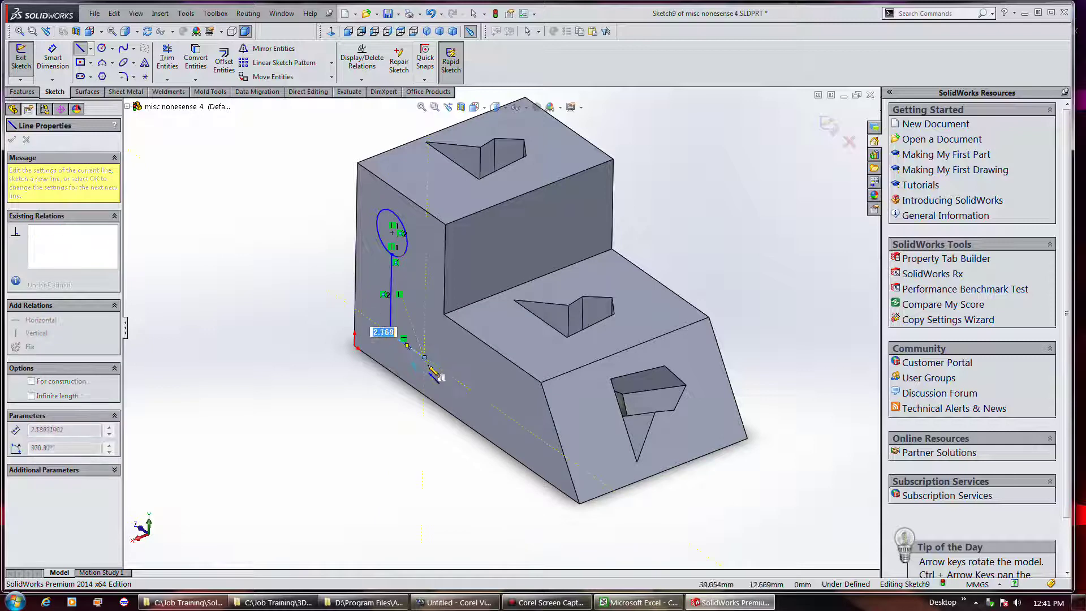
double_click(425, 358)
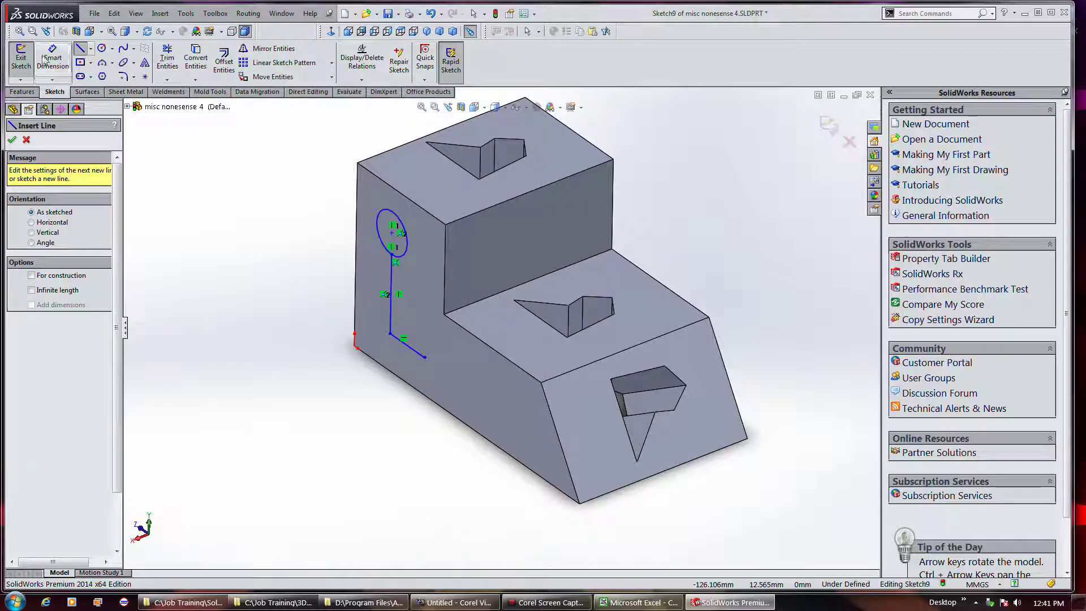
Step: Dimension the bottom segment with a 14.859 edge offset and a 19.099 length
click(52, 58)
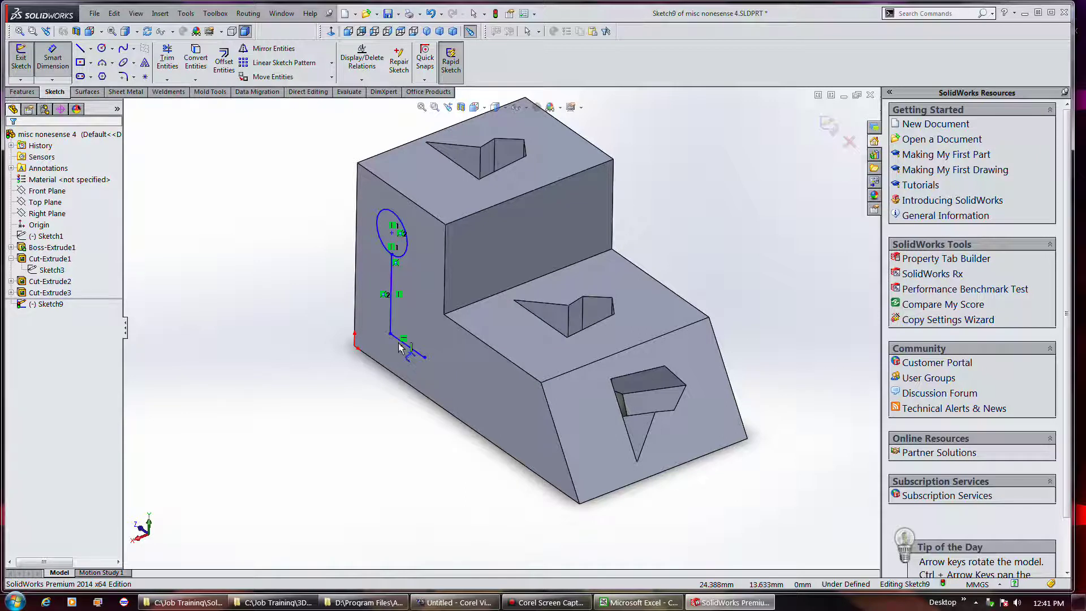
click(399, 347)
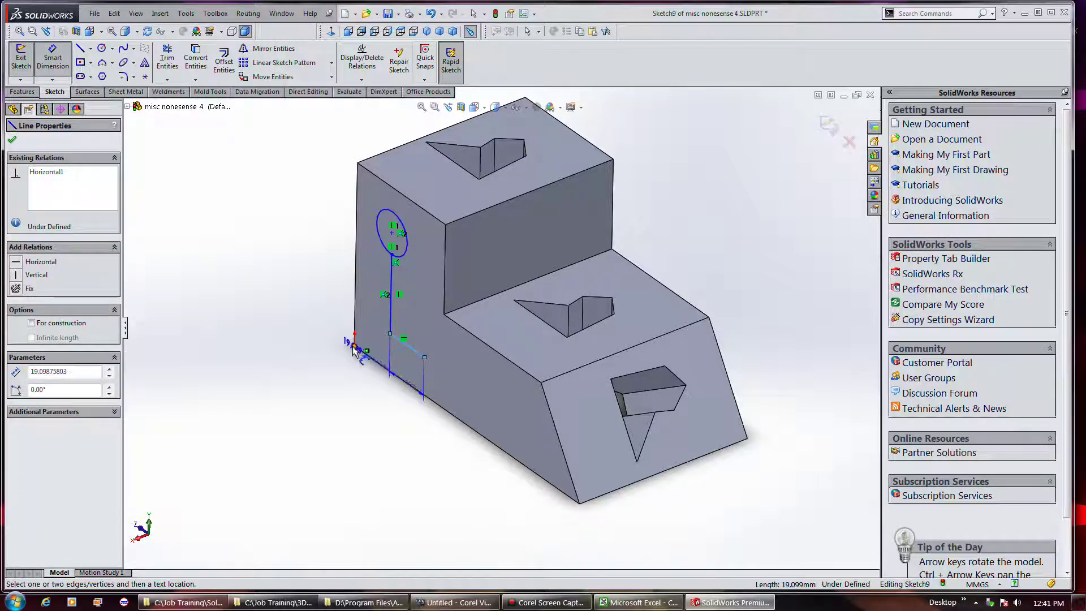
click(355, 348)
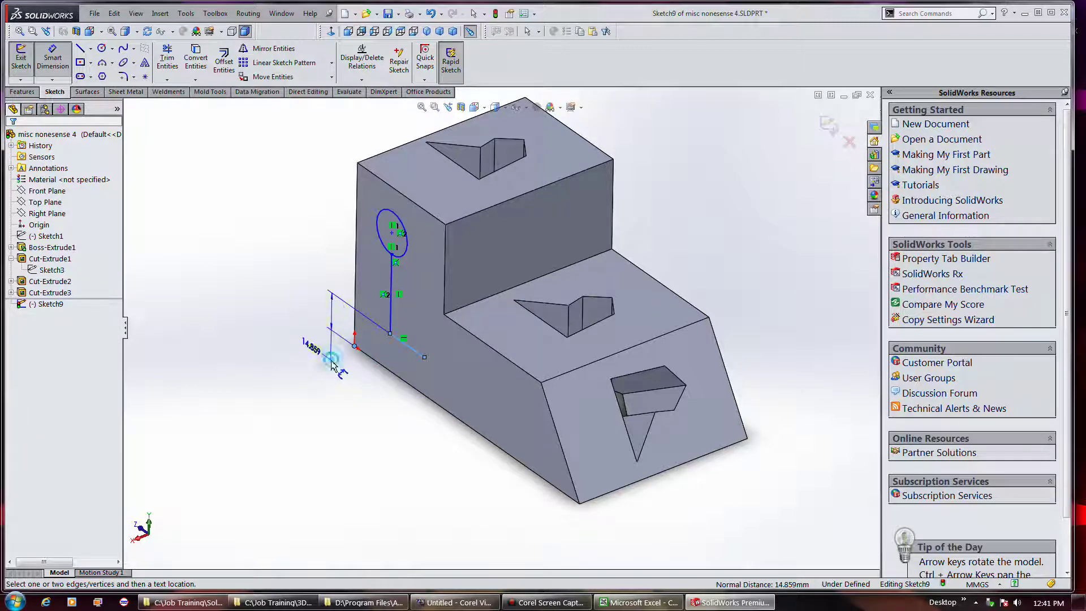
click(333, 361)
click(273, 343)
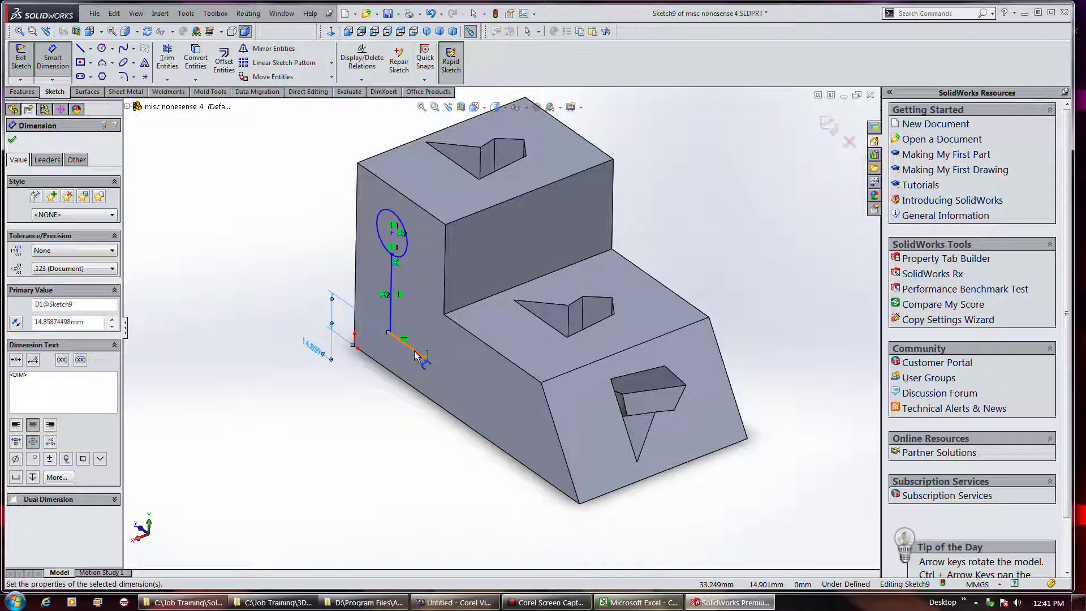
click(415, 357)
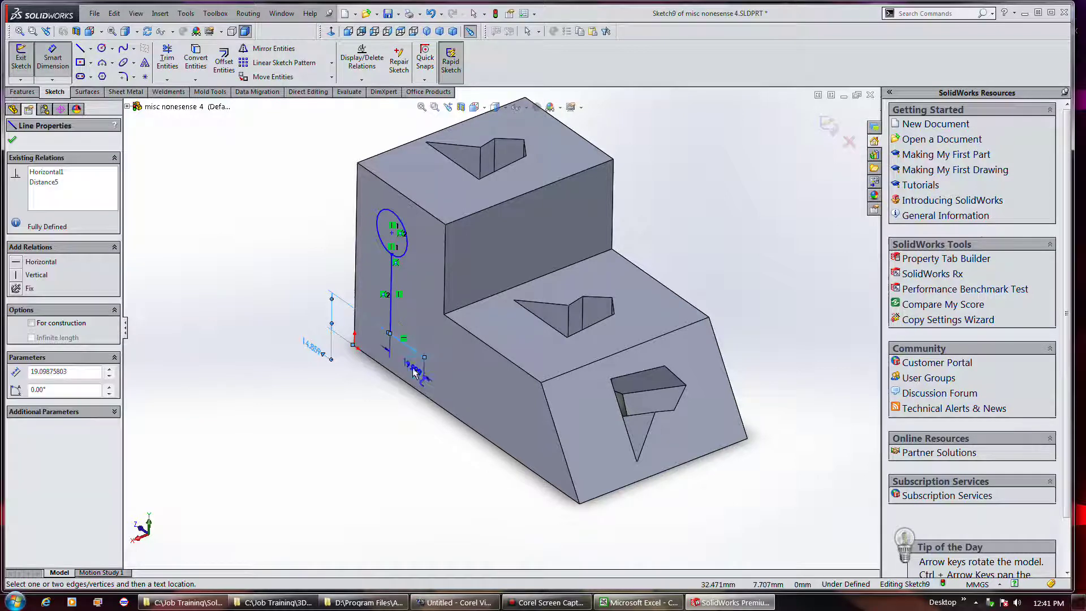
click(352, 352)
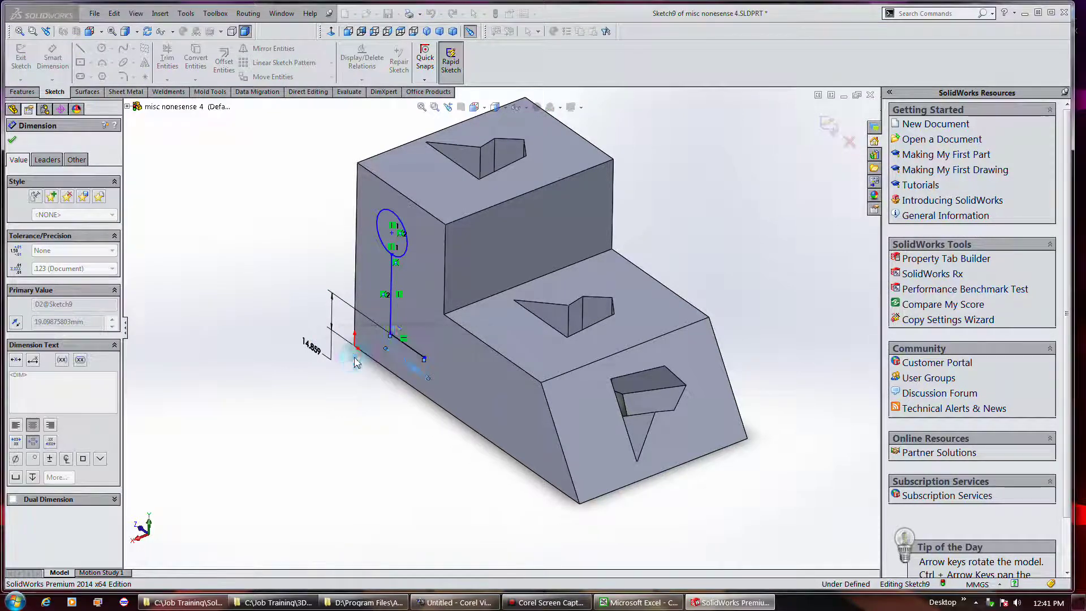
Step: Set the vertical line length to 25 and dimension the circle's diameter
click(401, 316)
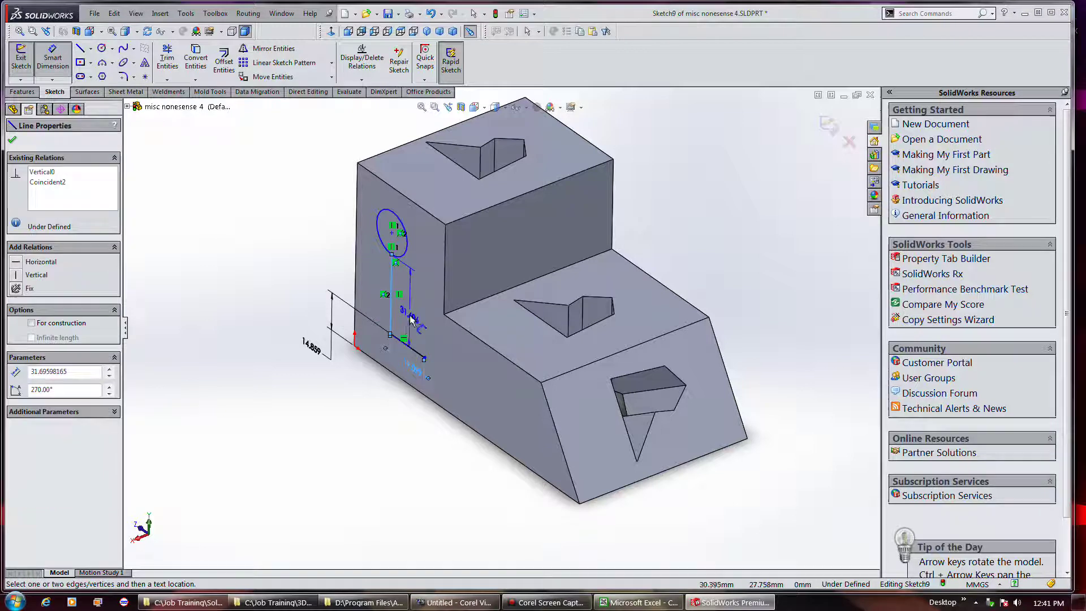
click(410, 317)
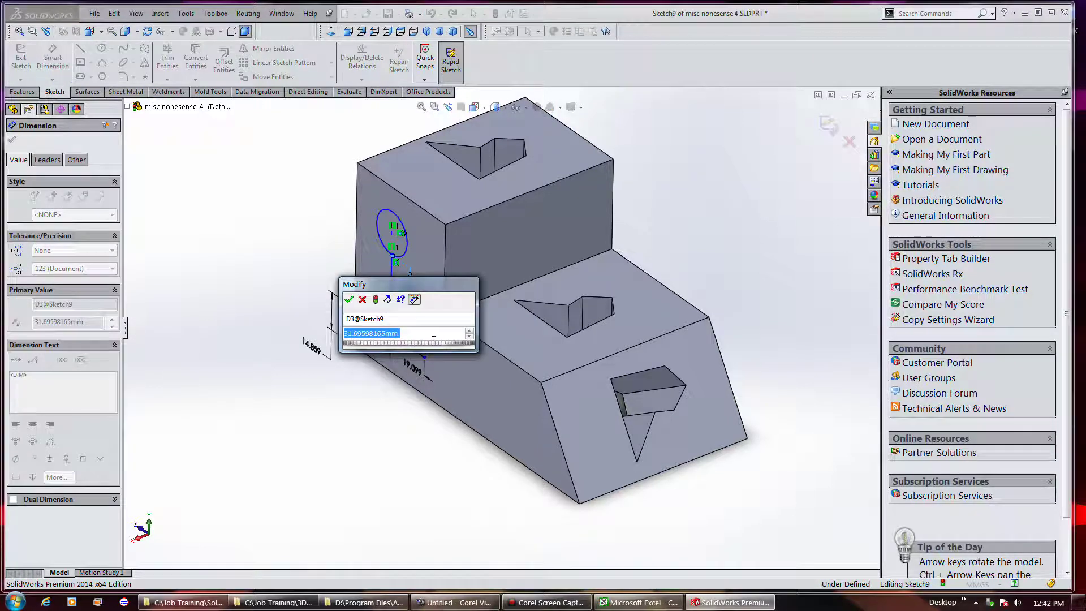
text(25.000)
key(Return)
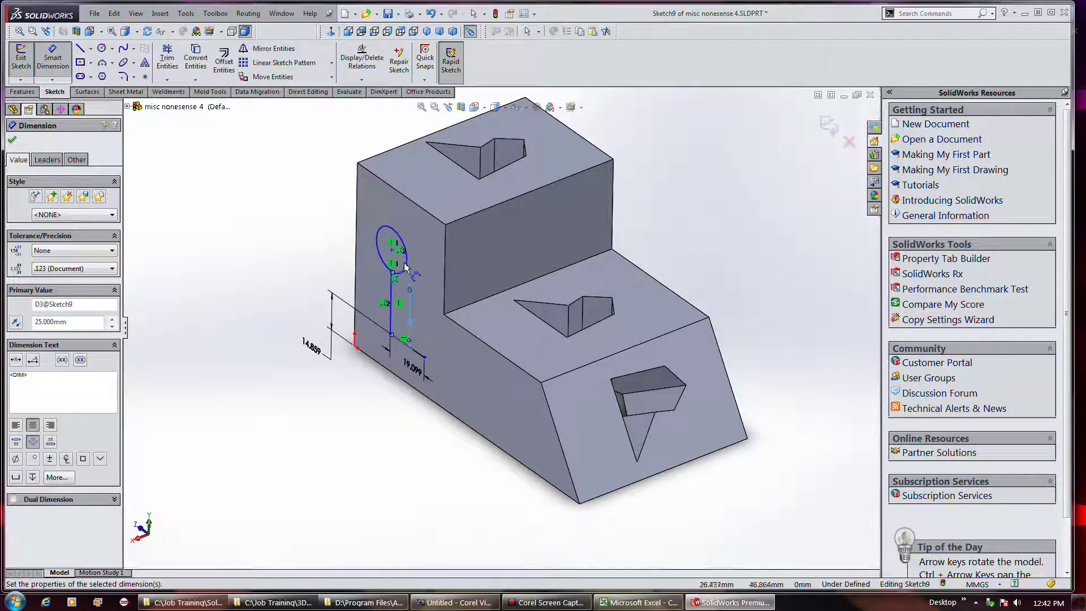
click(406, 270)
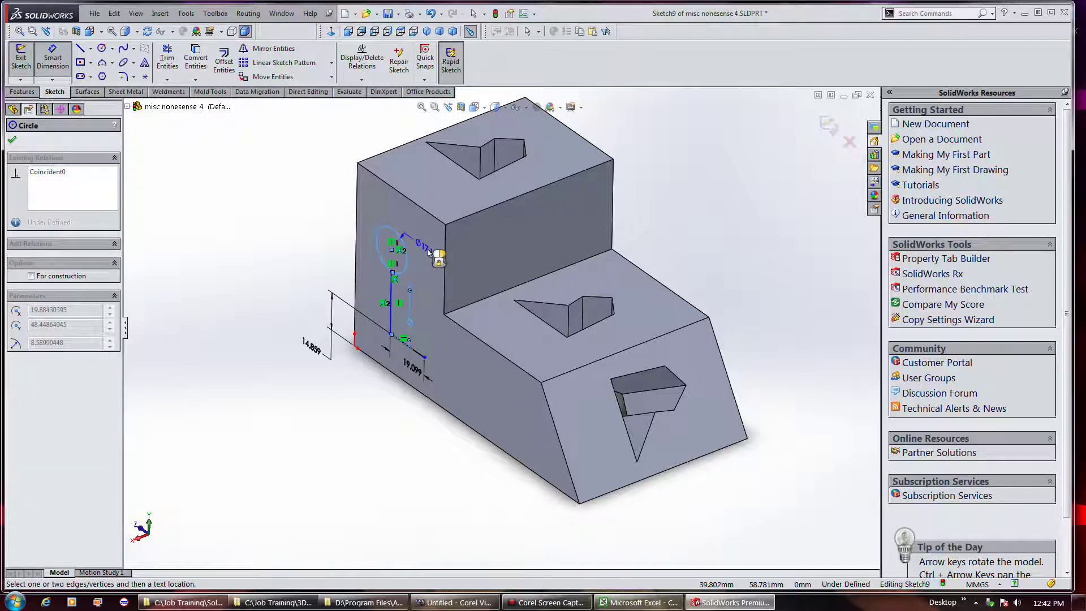
click(439, 258)
key(Return)
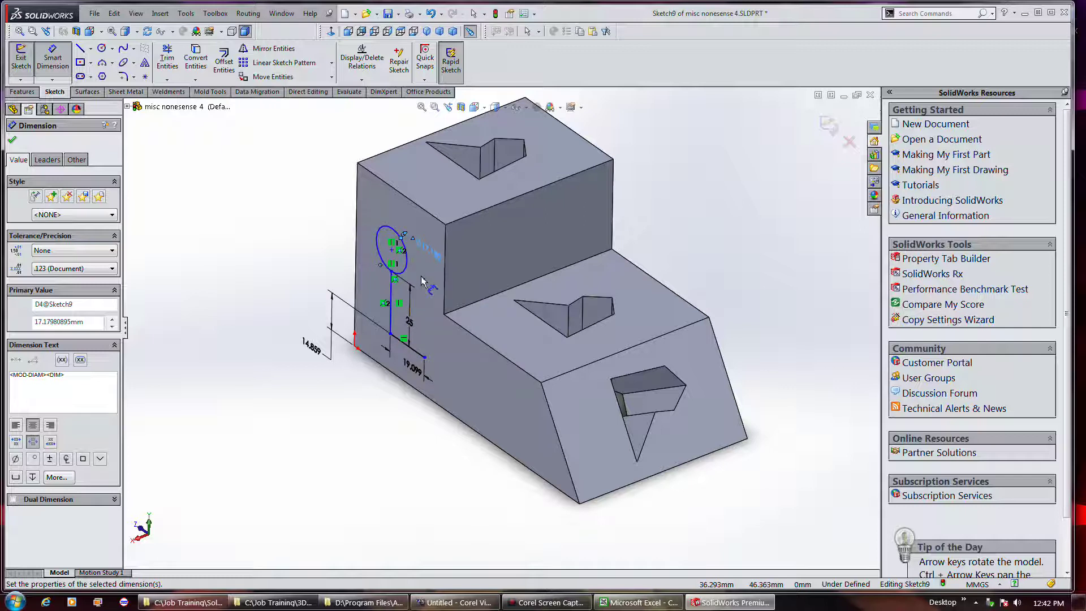
Step: Bring up the right-click sketch shortcut menu, expand it to all commands, then reopen it
right_click(406, 355)
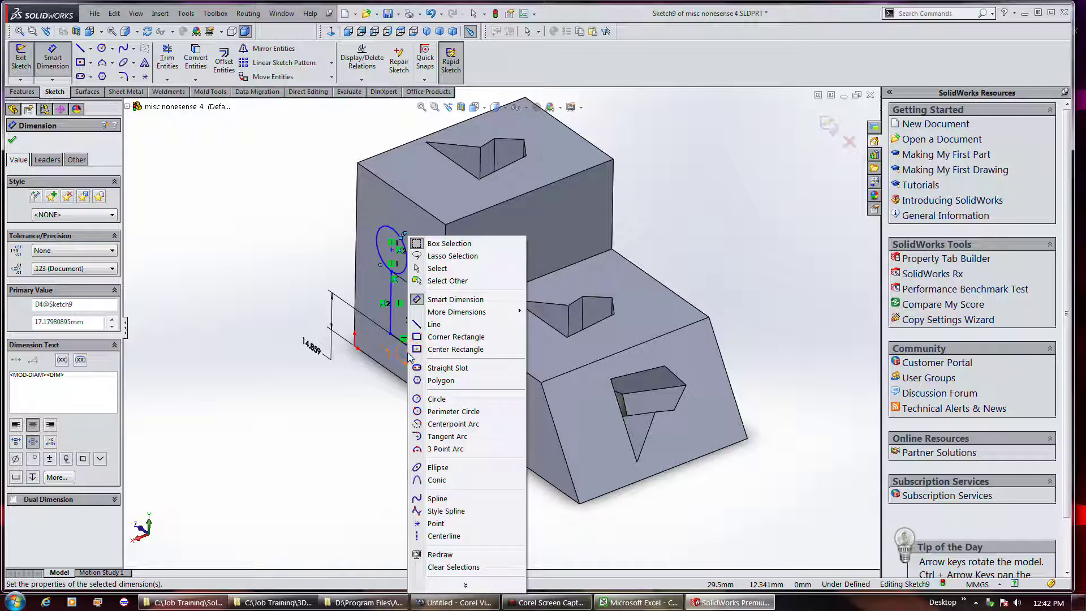
click(465, 587)
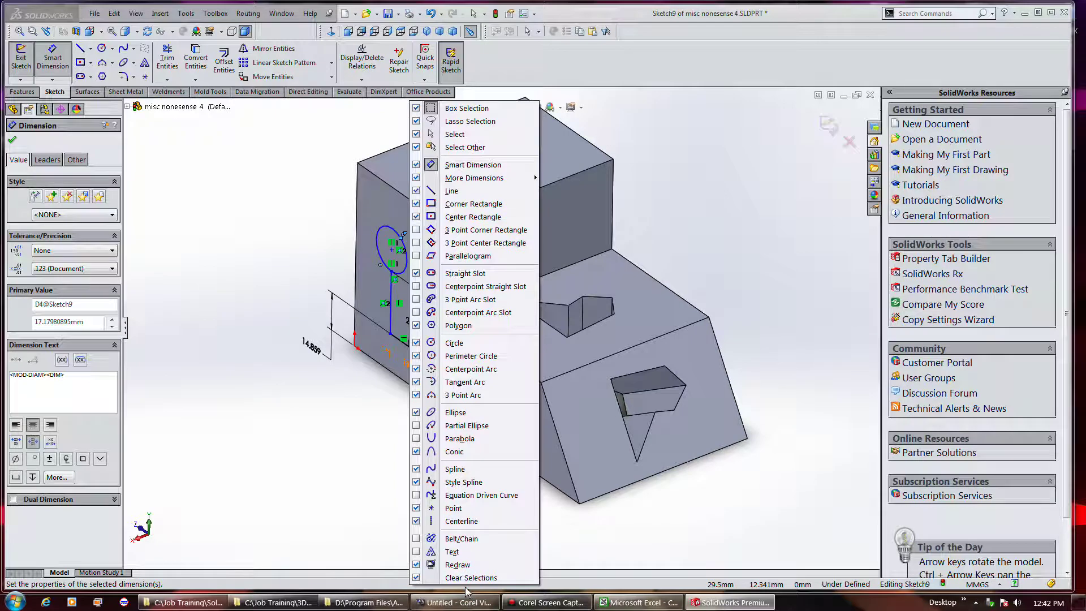
click(341, 499)
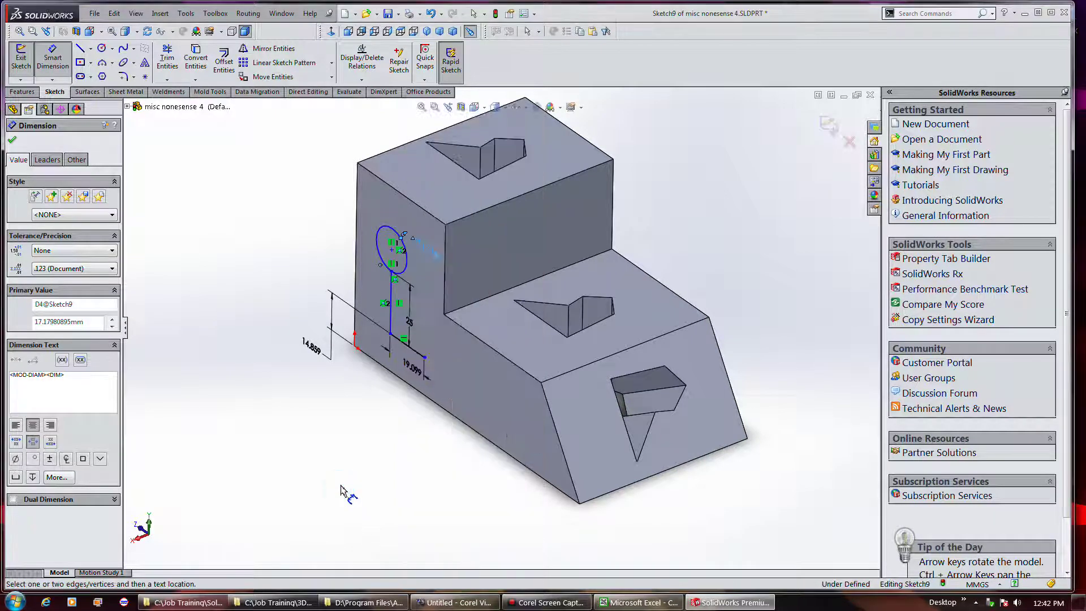
right_click(392, 321)
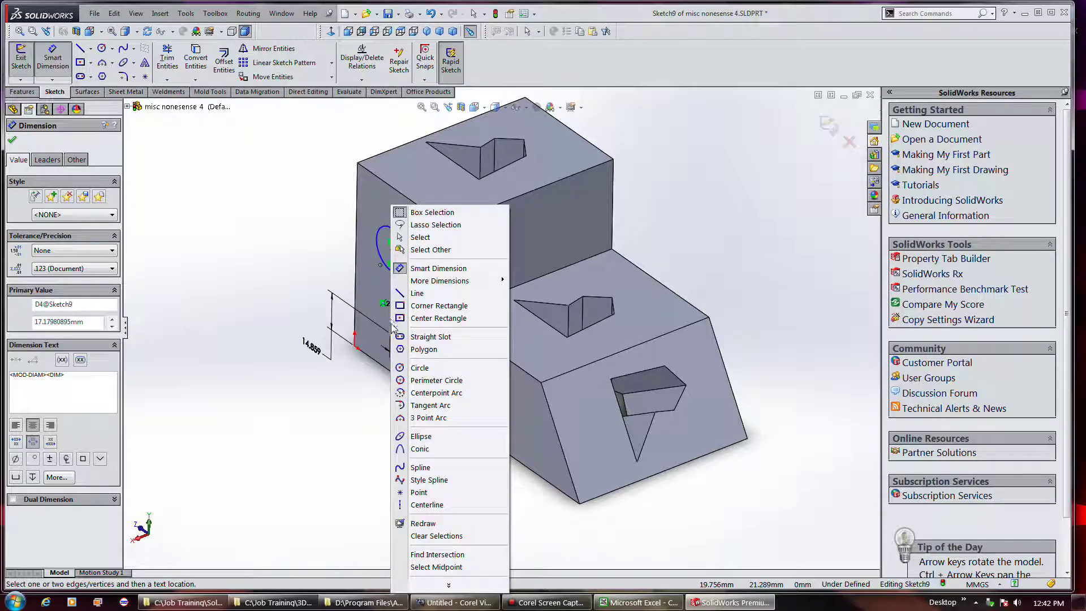
Step: Run Fully Define Sketch, adding the 17.180 diameter and 87.524 bottom-edge dimensions
click(425, 82)
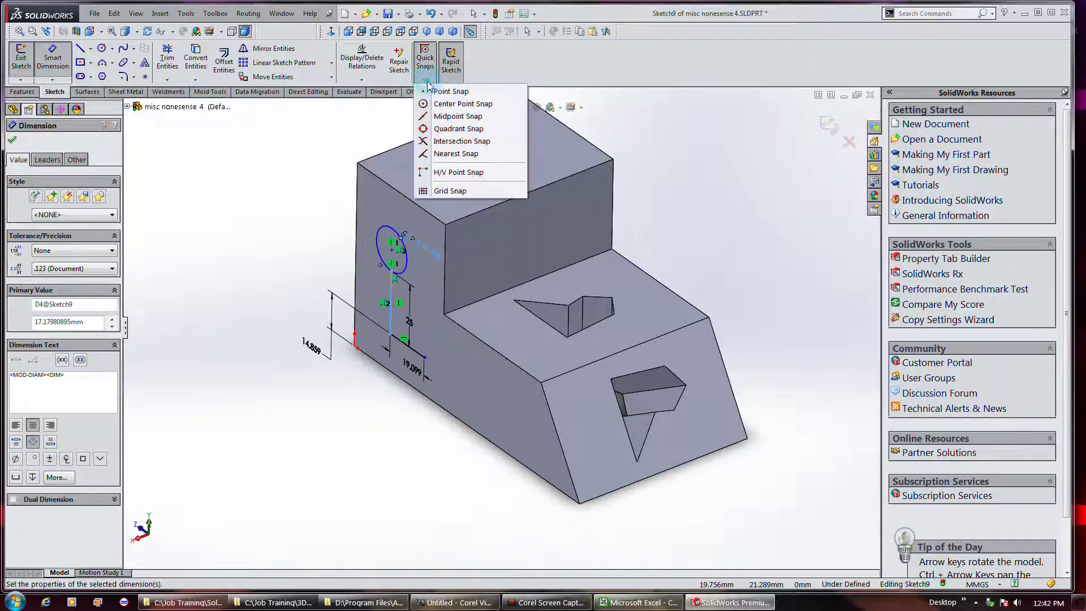
click(362, 79)
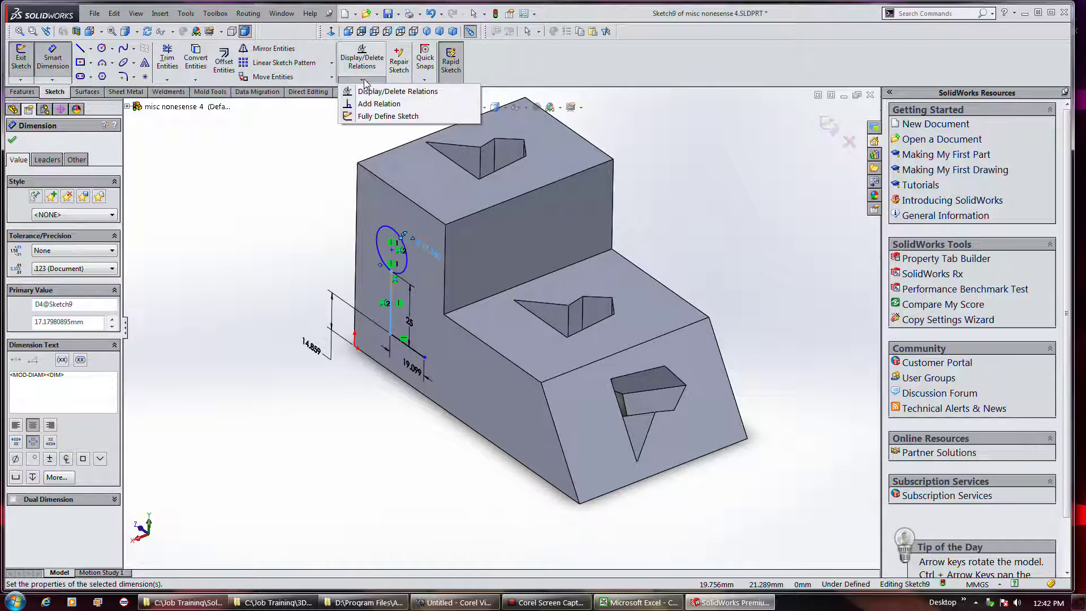
click(364, 116)
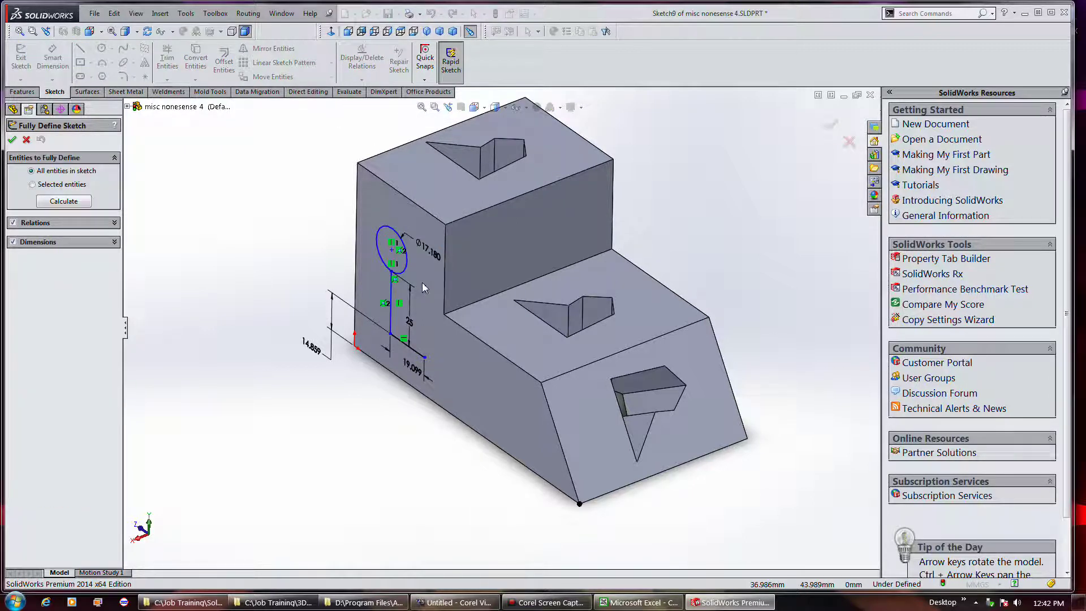
click(62, 201)
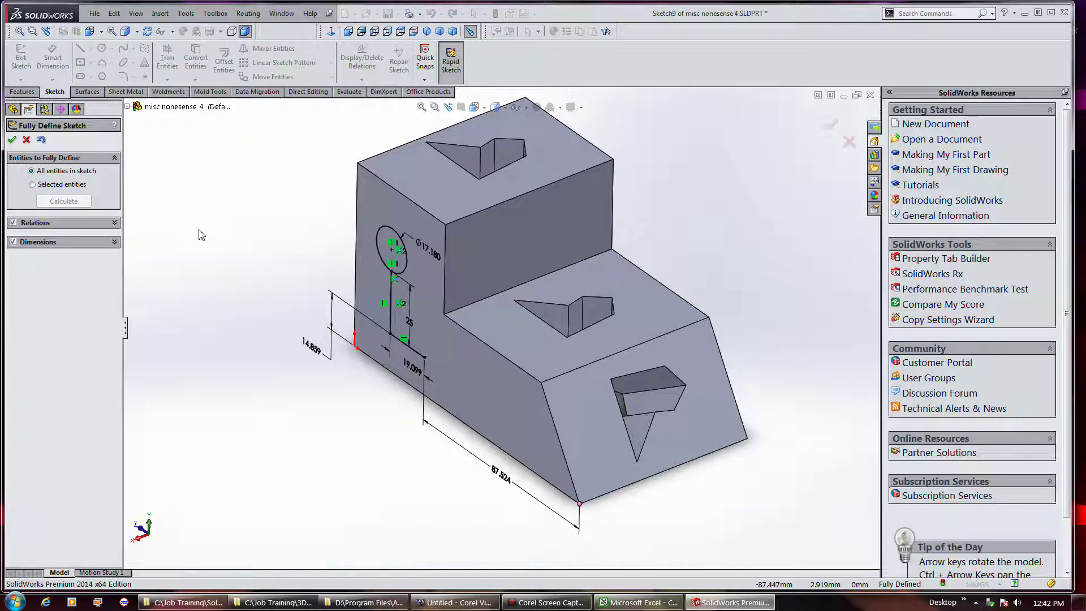
click(12, 140)
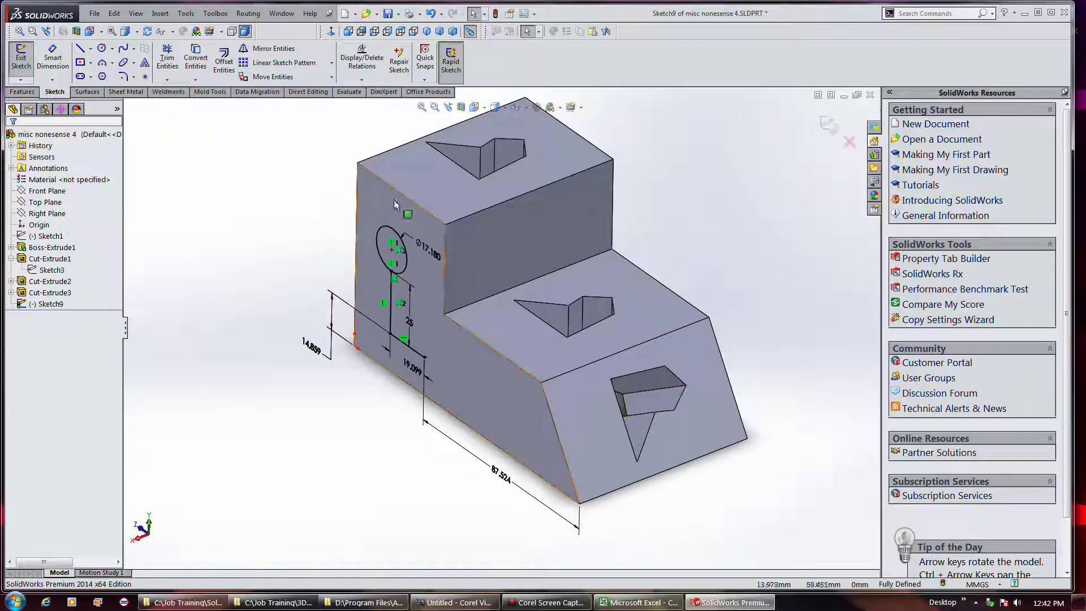
Step: Draw two small circles on the top face
click(101, 48)
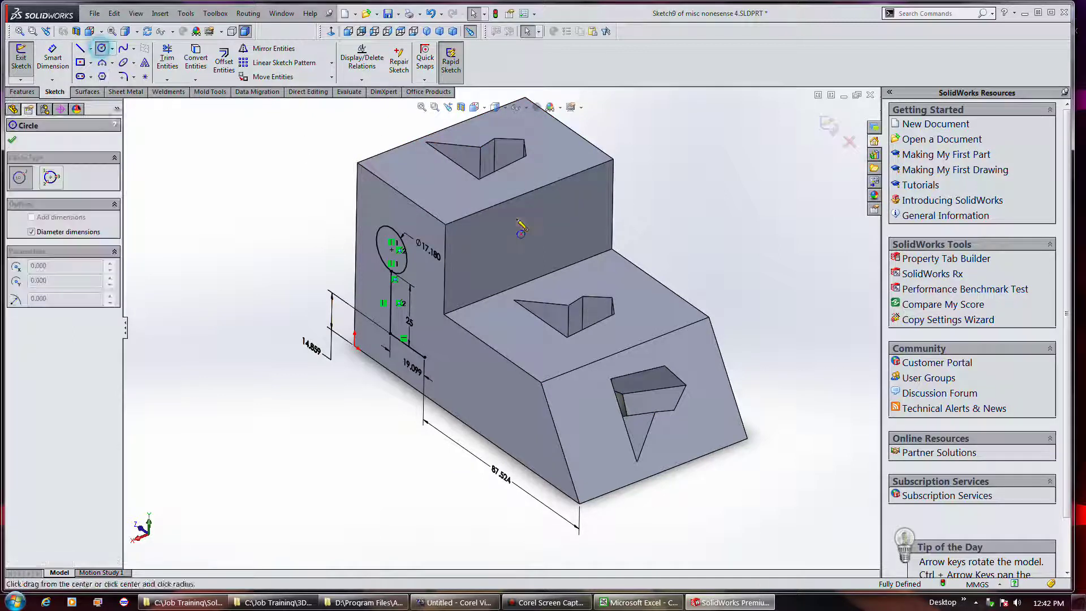
click(425, 196)
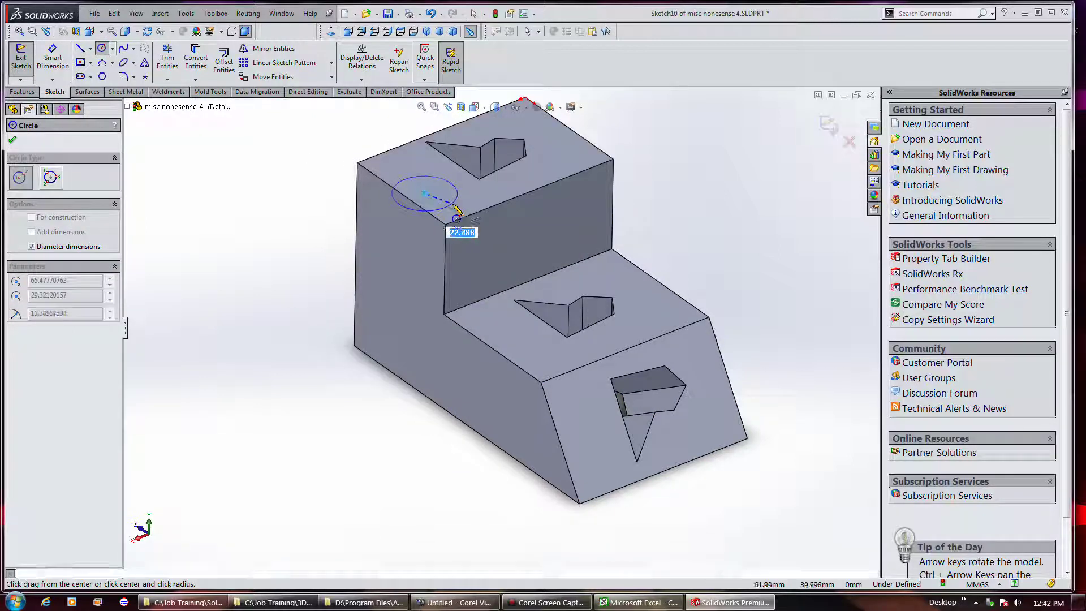
click(430, 198)
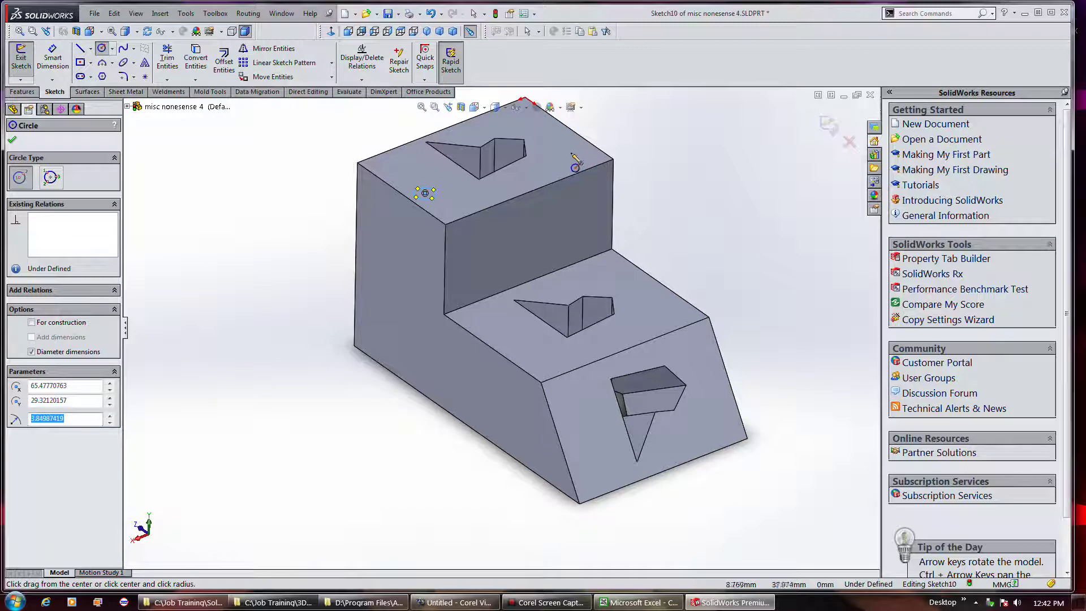
click(560, 151)
click(563, 157)
Step: Draw small circles on the upper vertical, middle flat and sloped faces
click(558, 235)
click(552, 228)
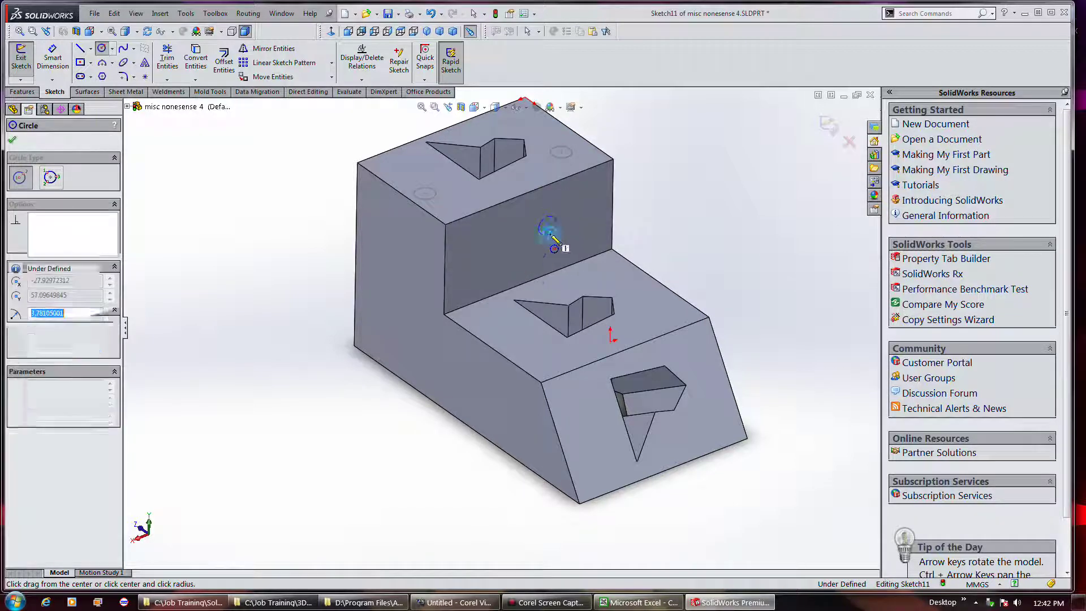
click(598, 271)
click(606, 273)
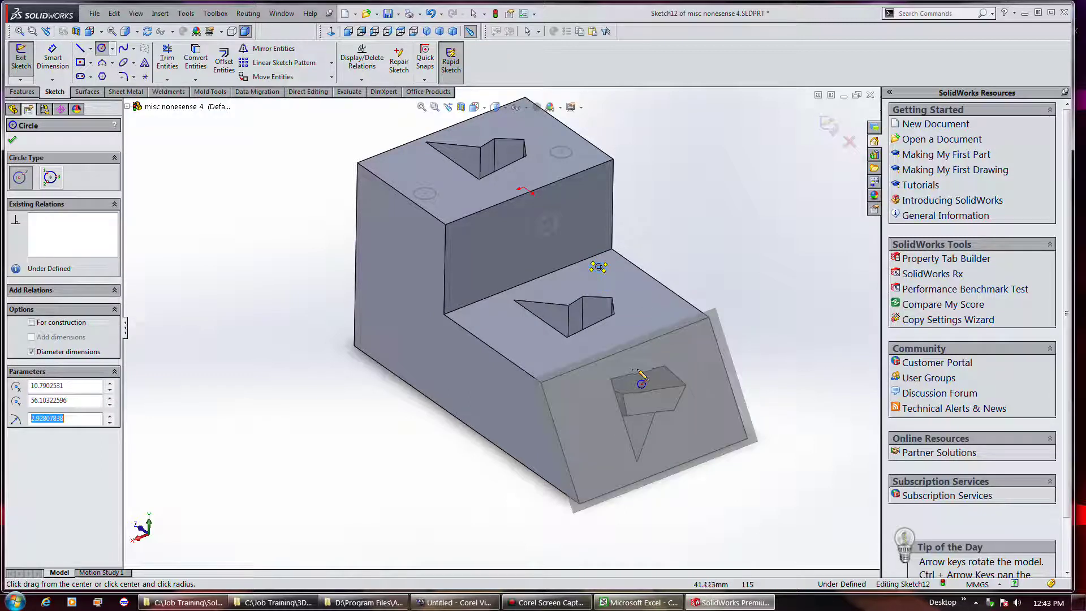
click(693, 358)
click(694, 350)
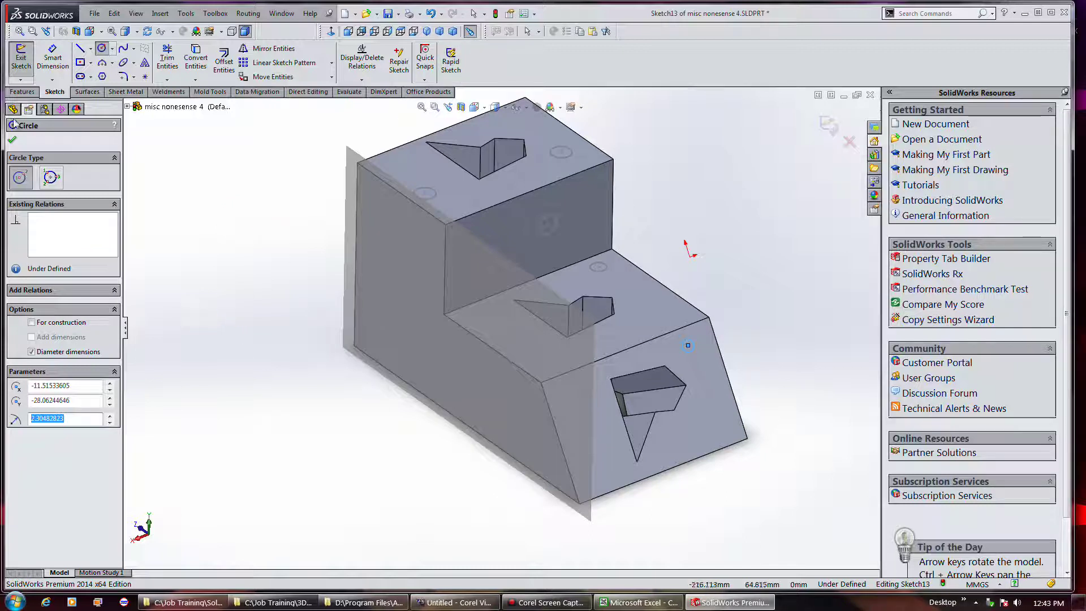
Step: Exit the circle tool, browse the FeatureManager sketches, and select only Sketch11 for extrusion
key(Escape)
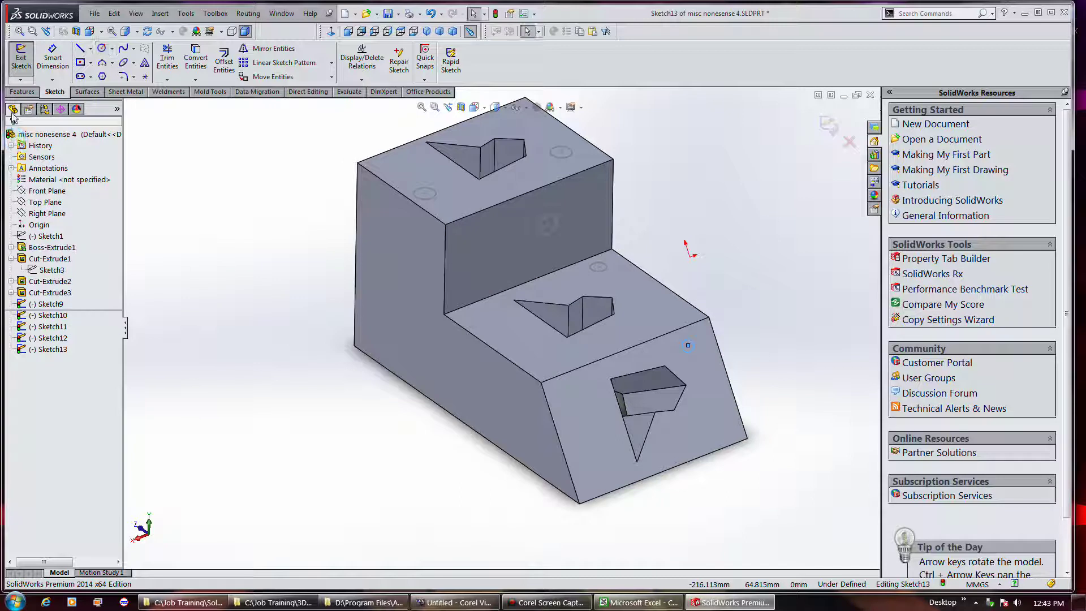
click(11, 114)
click(39, 351)
click(42, 338)
click(44, 327)
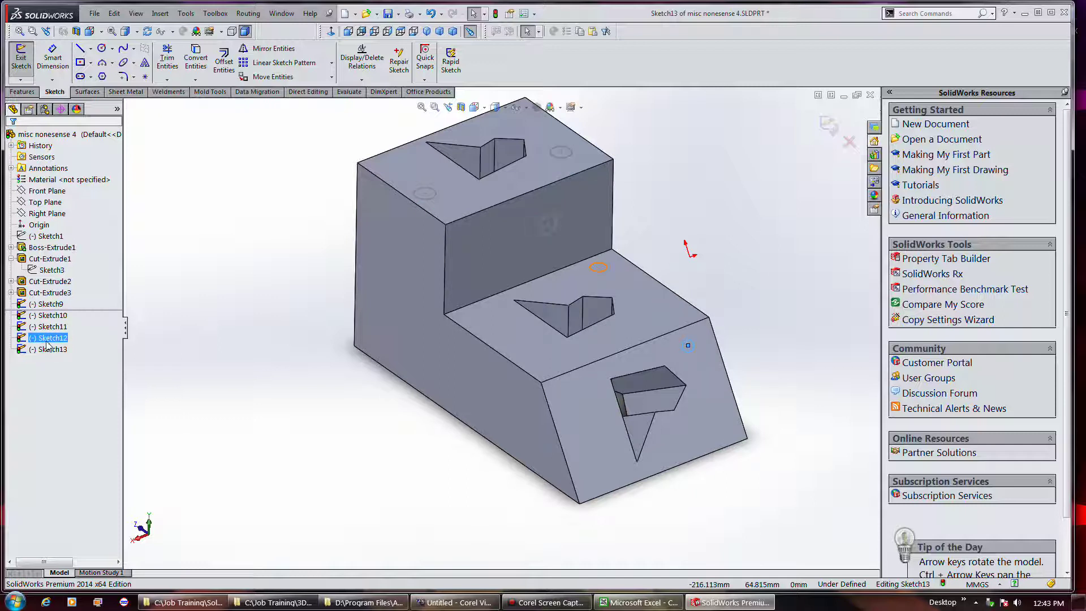
click(53, 304)
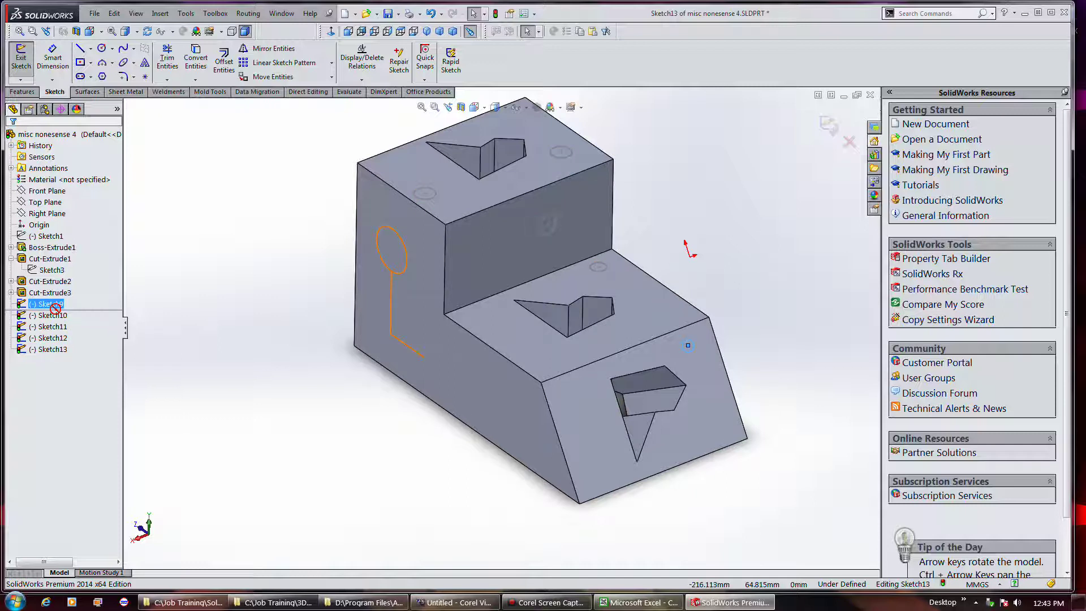
ctrl+click(53, 350)
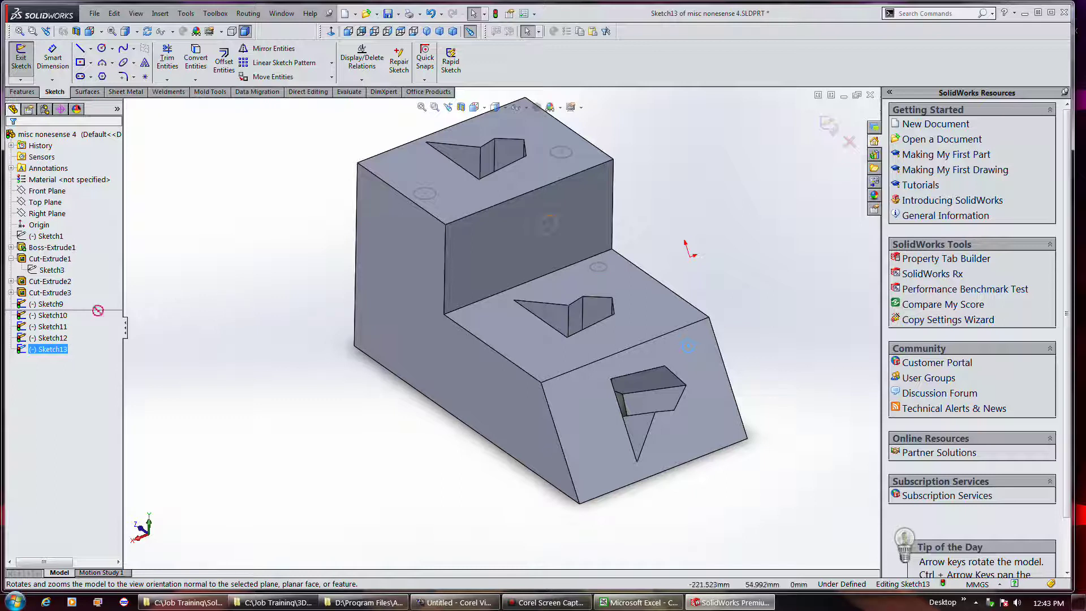
ctrl+click(42, 326)
click(43, 331)
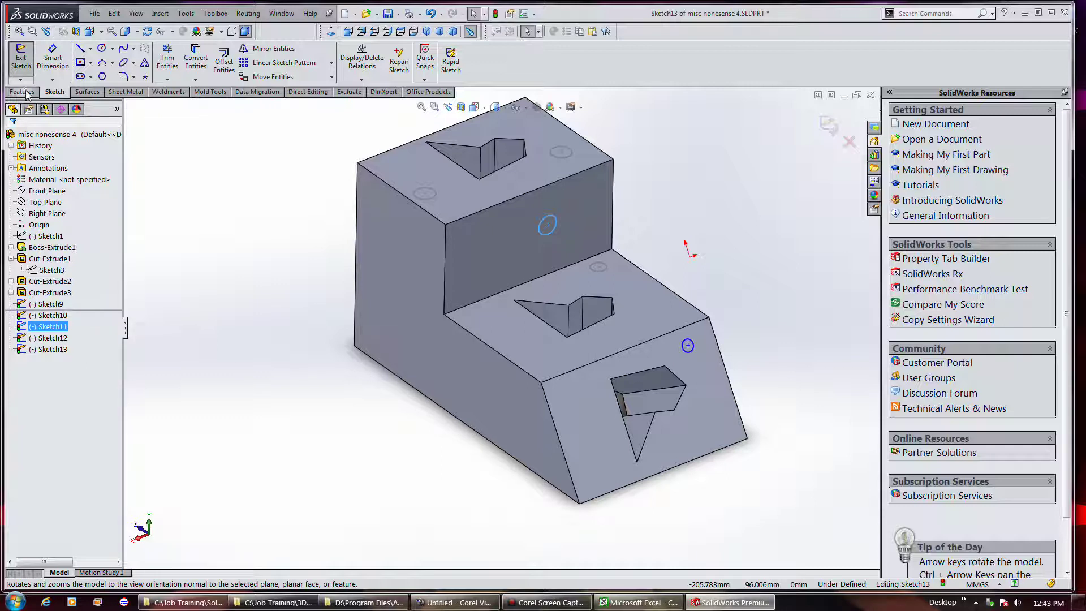
click(27, 95)
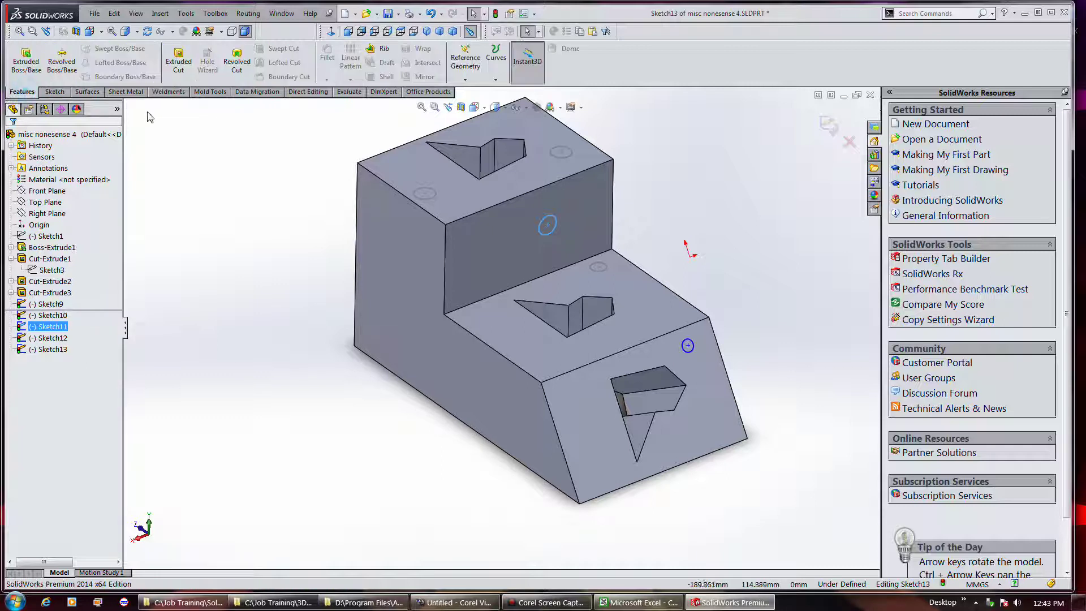
click(174, 65)
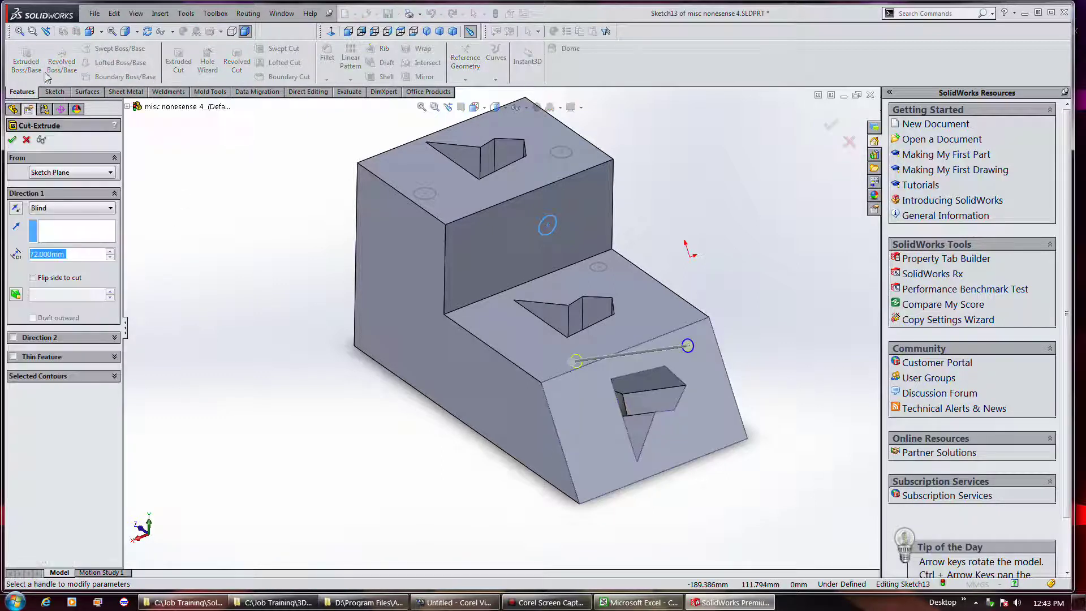
click(26, 140)
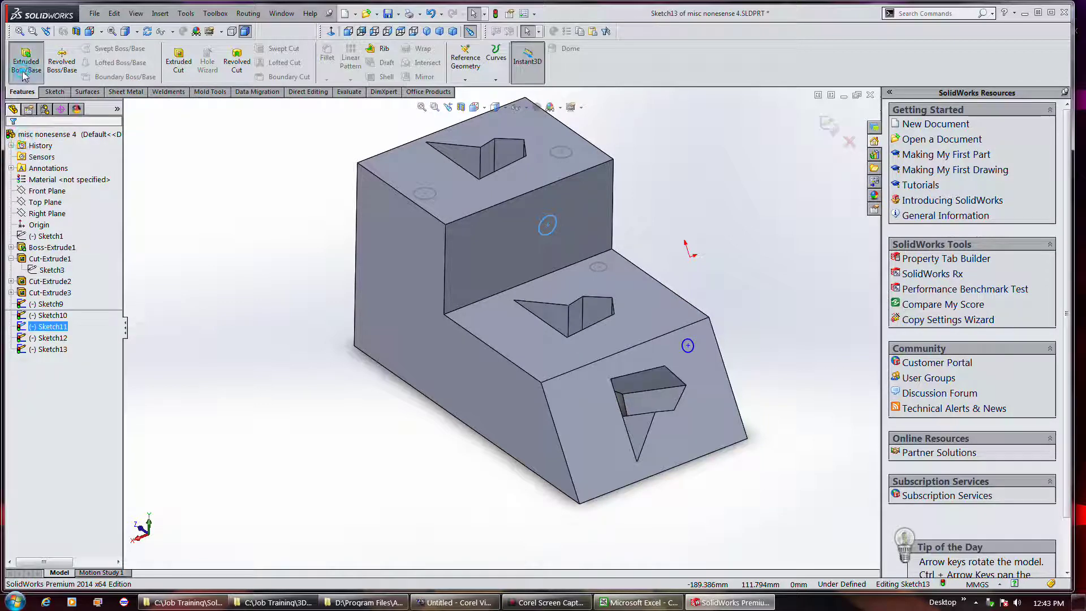
click(25, 62)
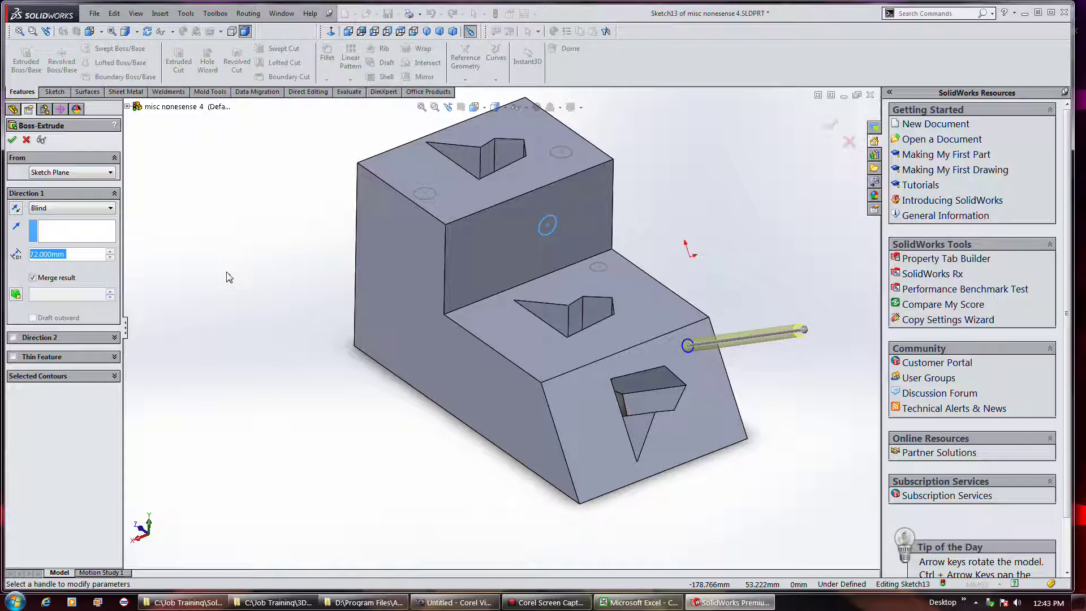
click(26, 139)
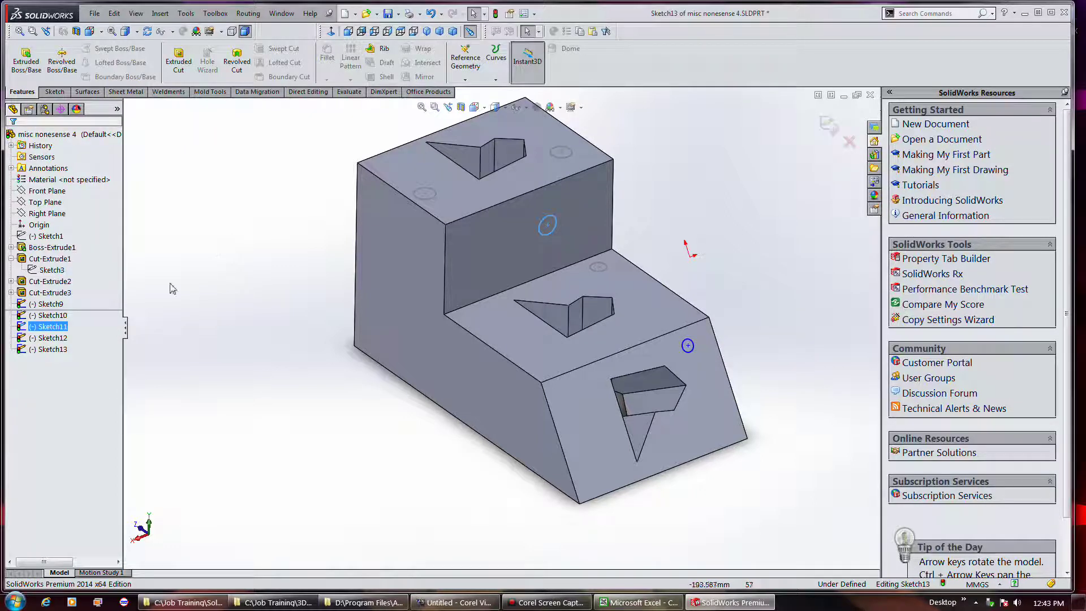
click(165, 327)
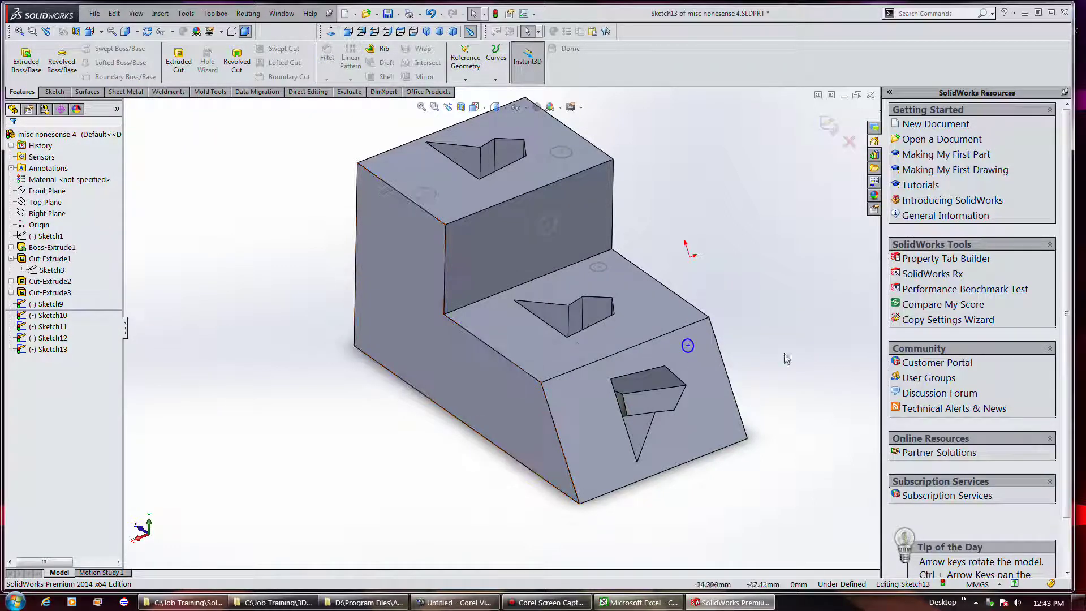
scroll(784, 355, down, 2)
scroll(506, 329, up, 2)
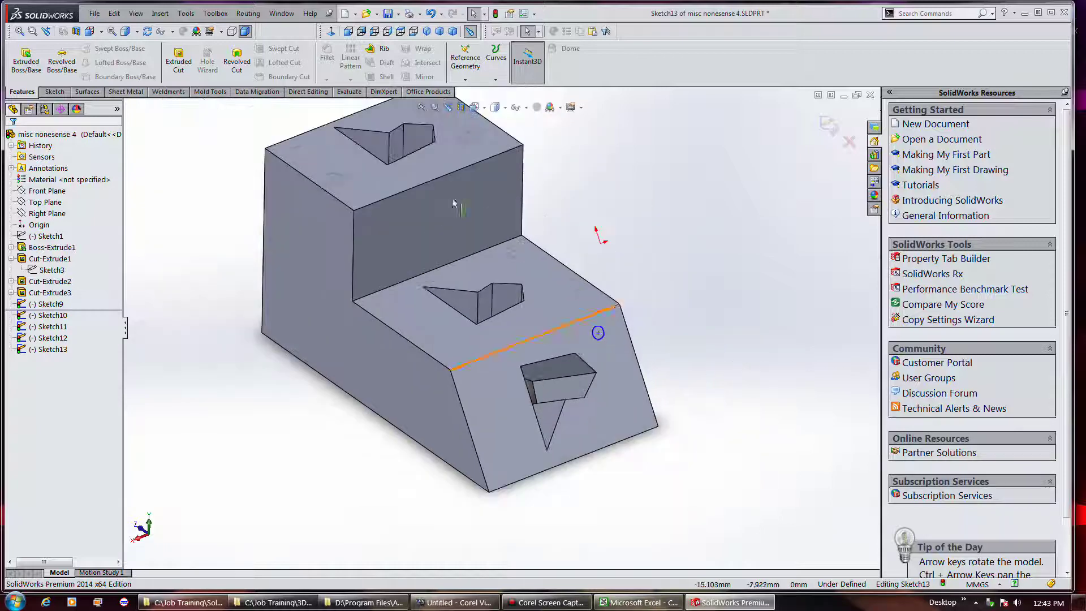
Step: Exit Sketch13 and select Sketch11, the upper vertical face's circle
click(54, 91)
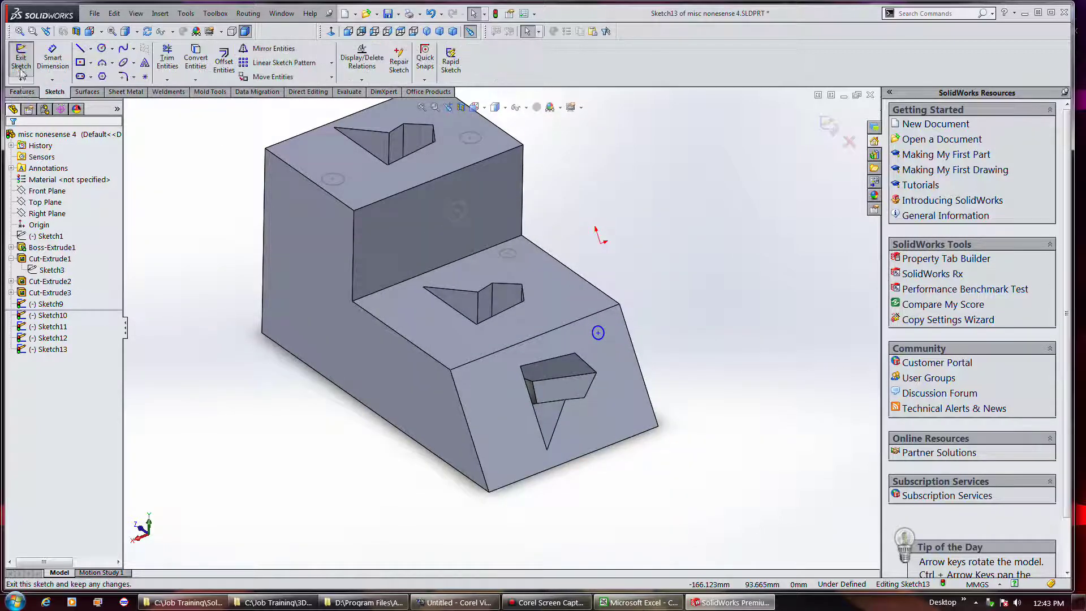
click(21, 58)
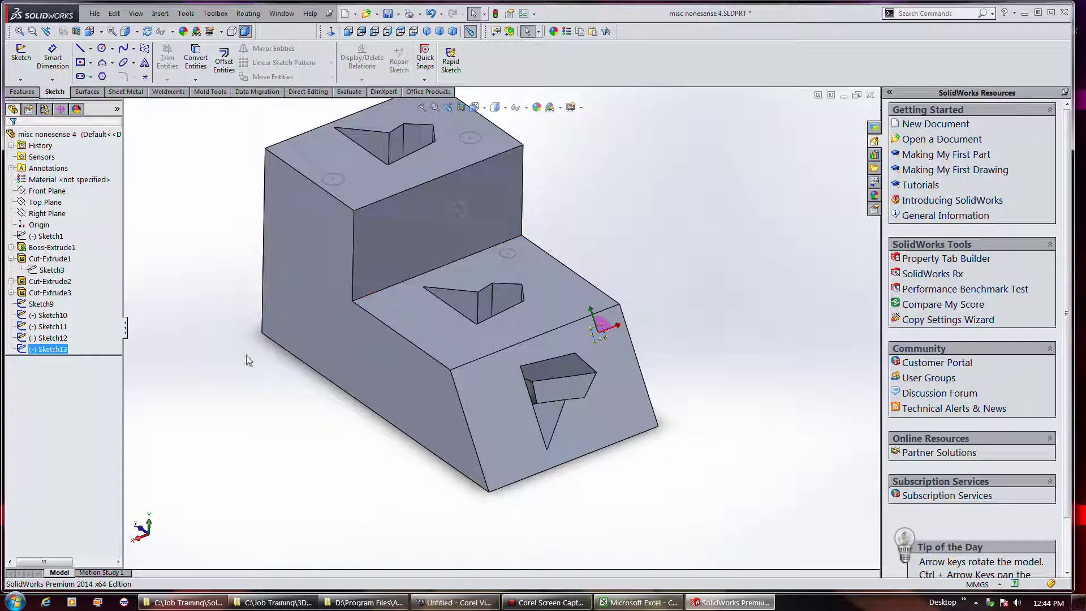
click(223, 374)
click(57, 327)
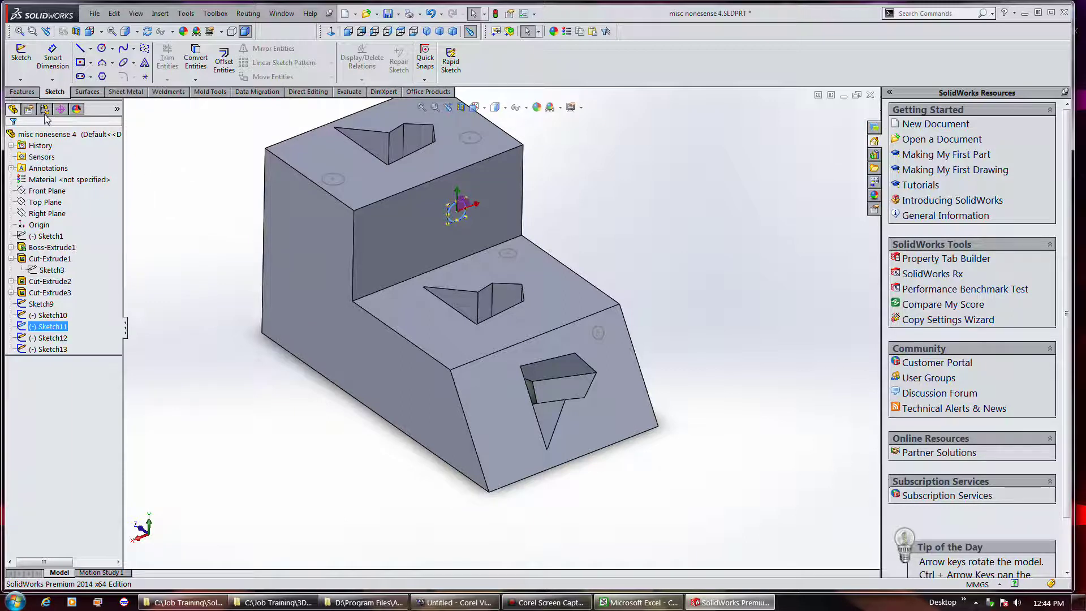
Step: Extrude Sketch11 as a 16 mm boss, creating Boss-Extrude2
click(22, 92)
click(29, 70)
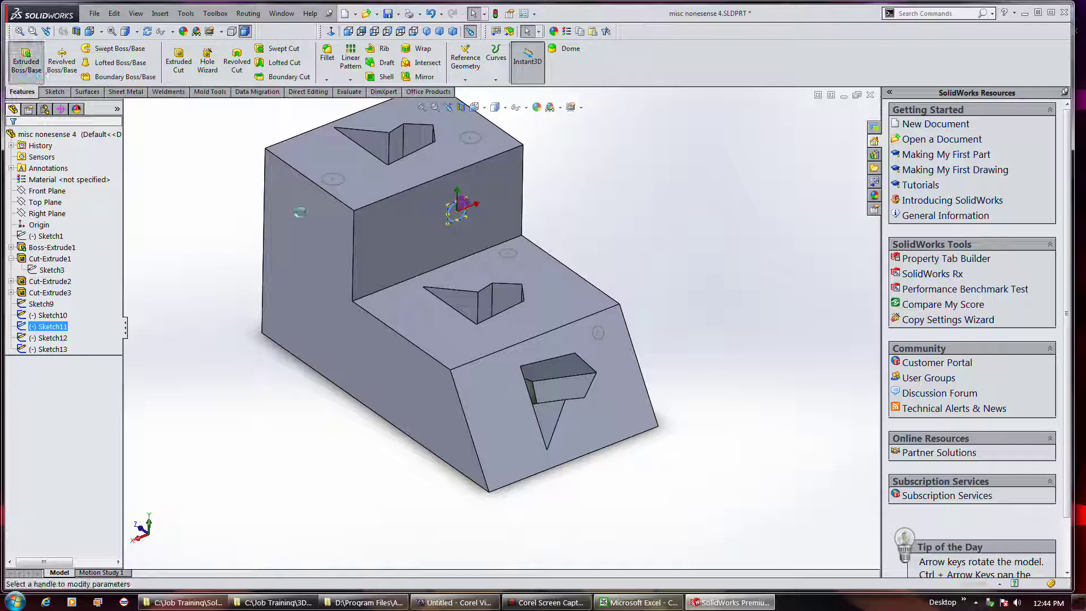
click(591, 306)
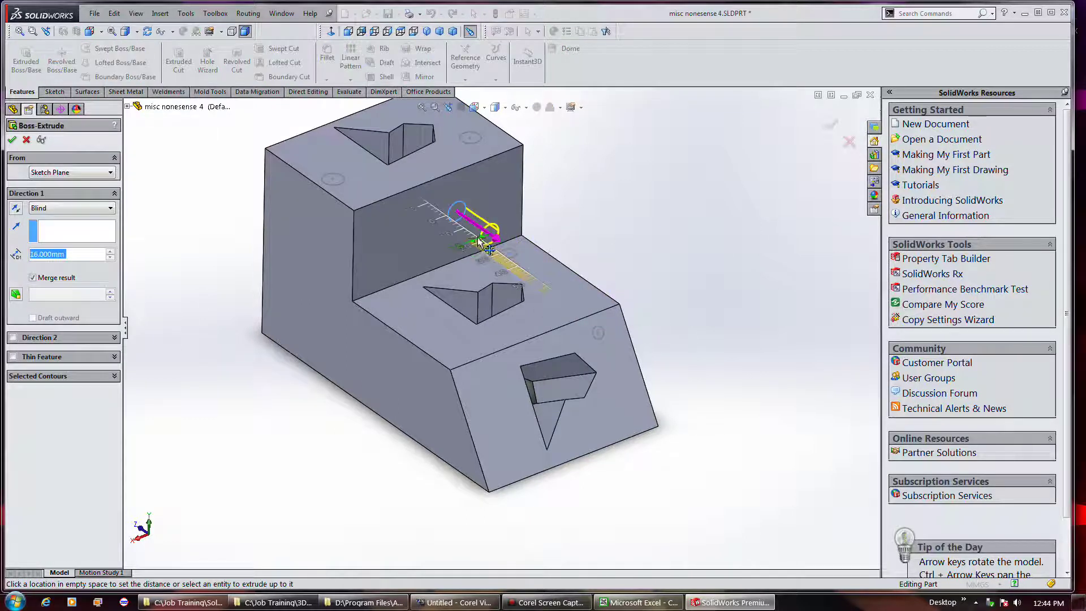
click(489, 249)
click(13, 141)
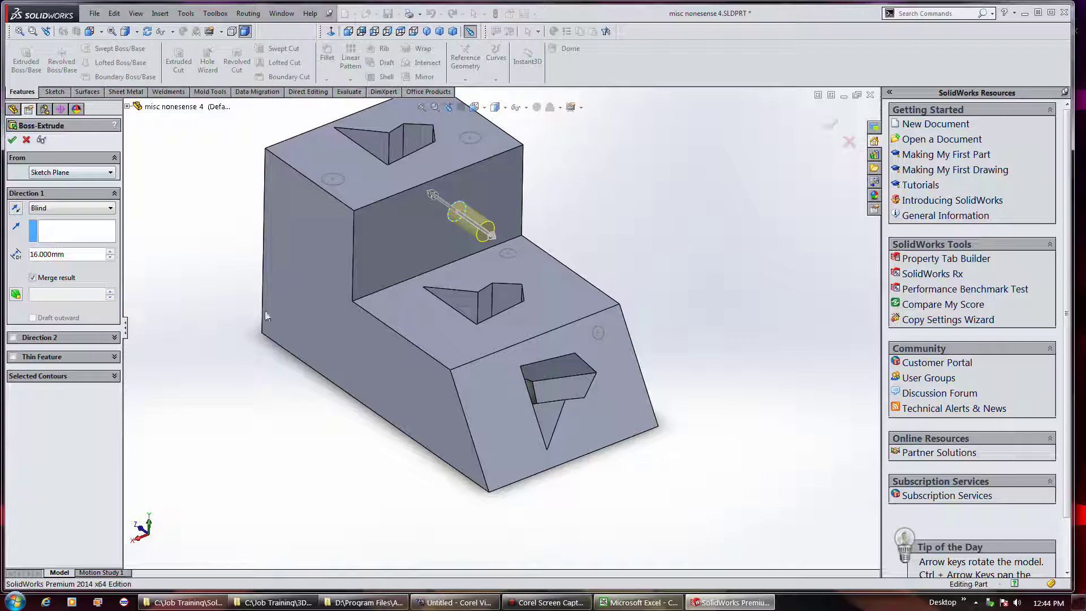
Step: Extrude Sketch13 as a 16 mm Boss-Extrude3, then orbit to view both bosses
click(597, 333)
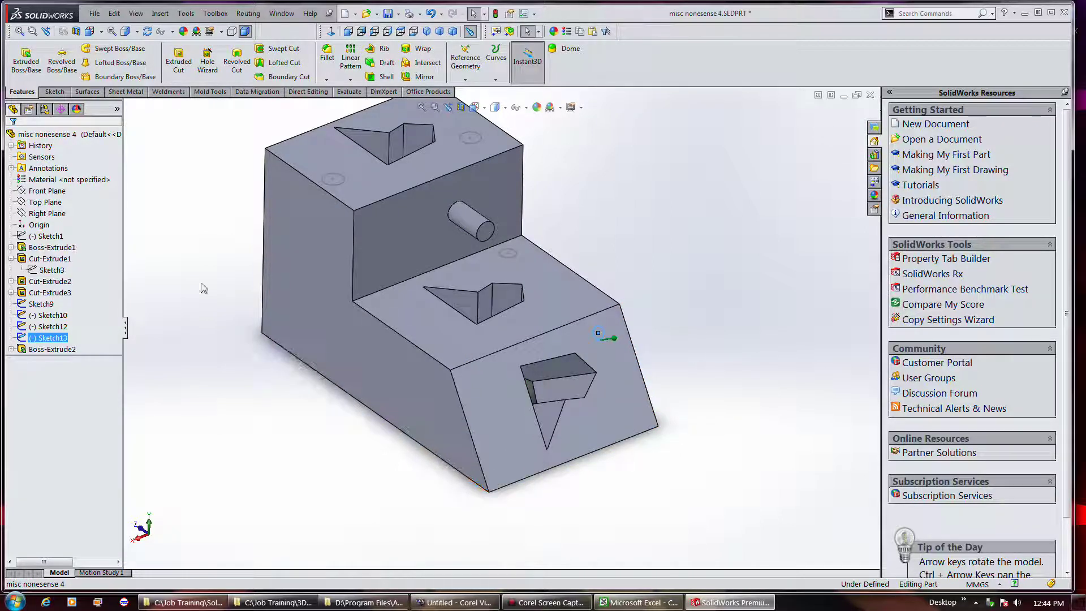
click(27, 59)
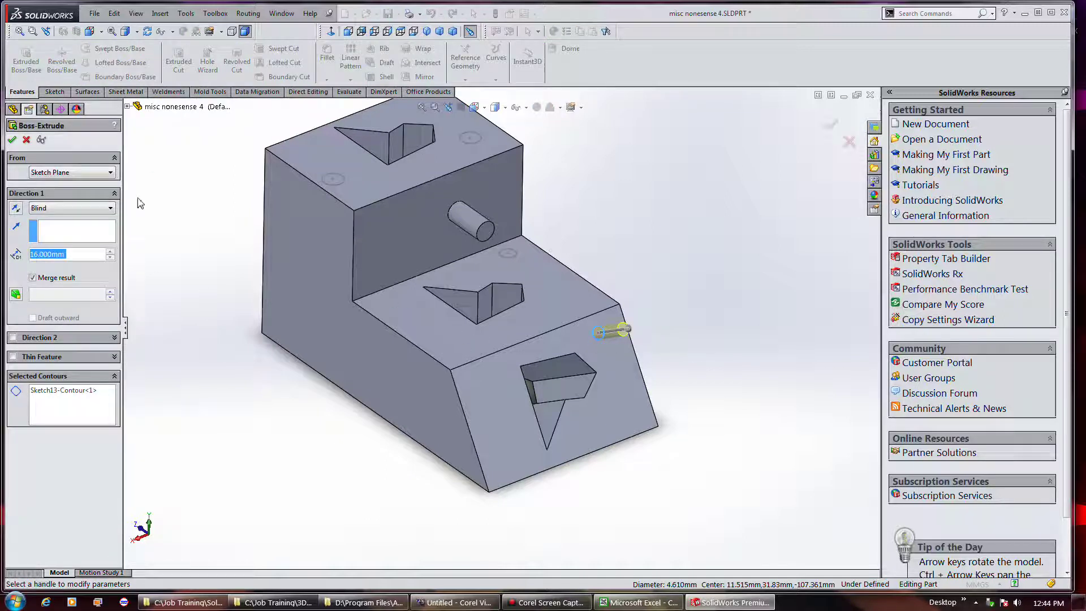
click(12, 139)
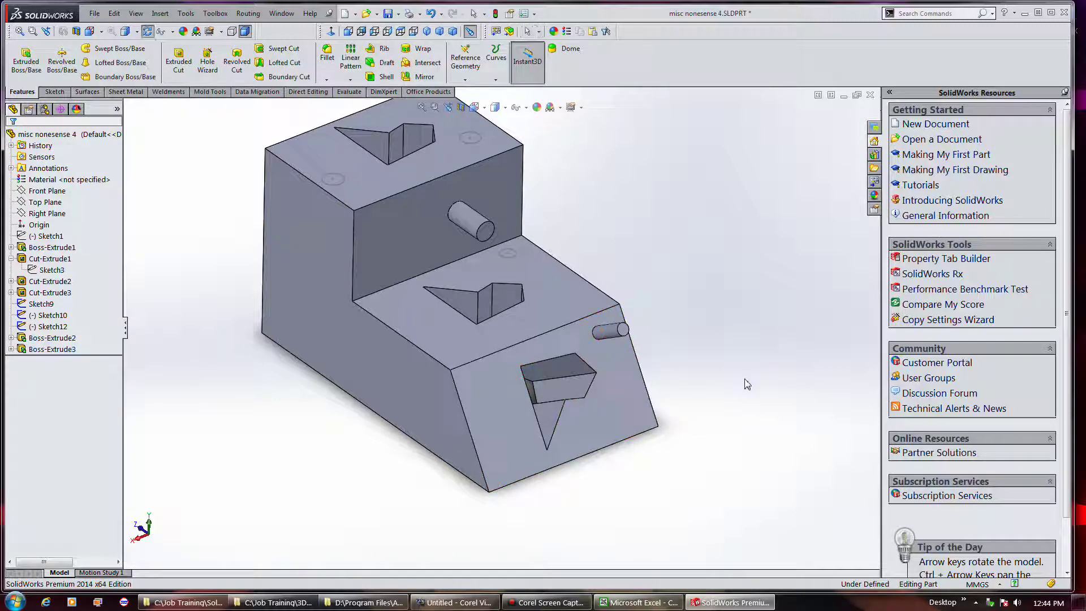
mouse_move(750, 382)
middle_down()
mouse_move(637, 380)
mouse_move(769, 327)
mouse_move(648, 442)
middle_up()
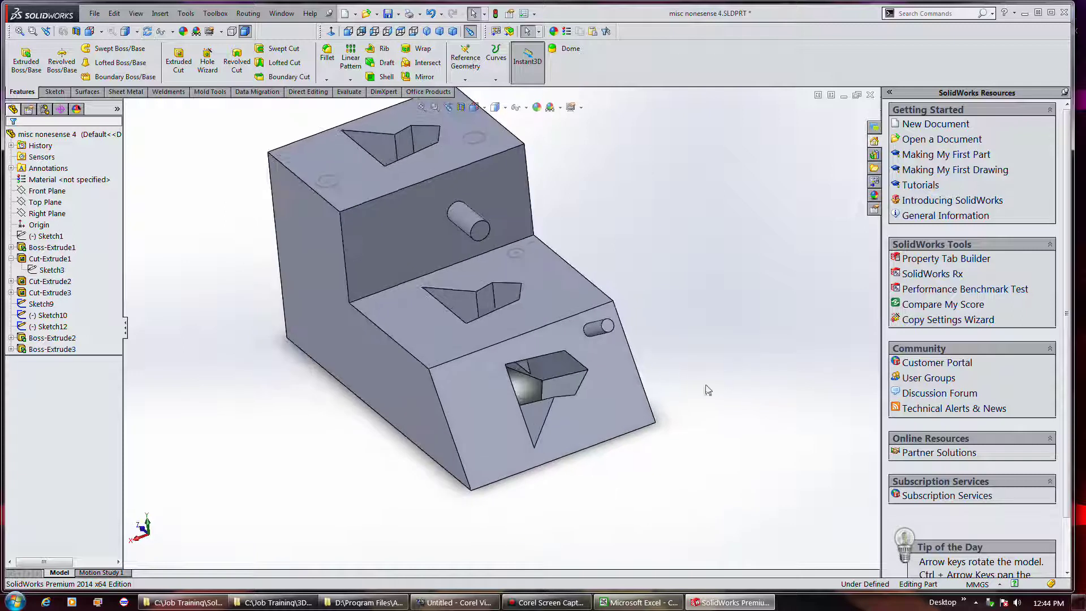